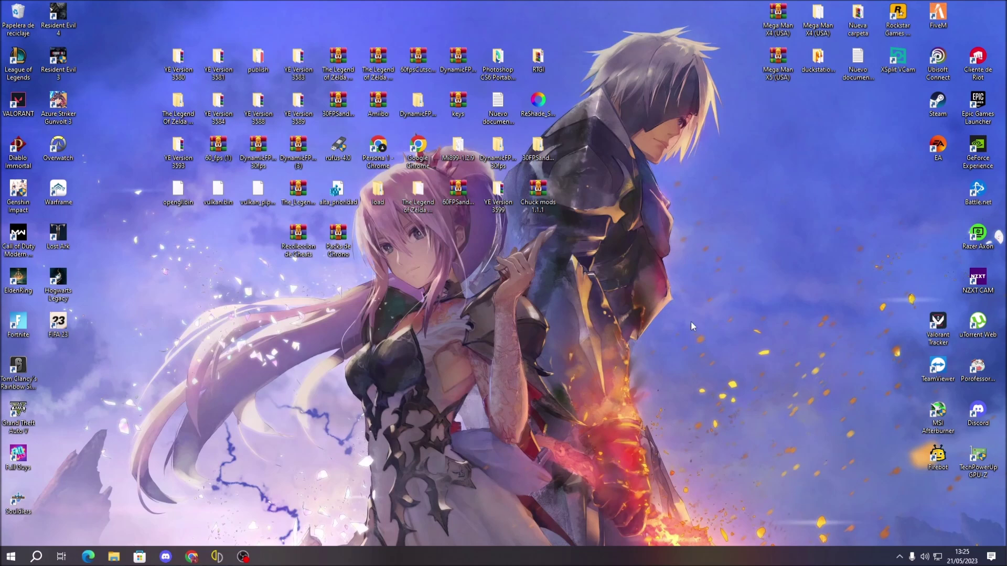
Open the Packs de Chrono.rar archive, dismiss the licence reminder, and review its mod folders, highlighting Amiibo.
double_click(342, 248)
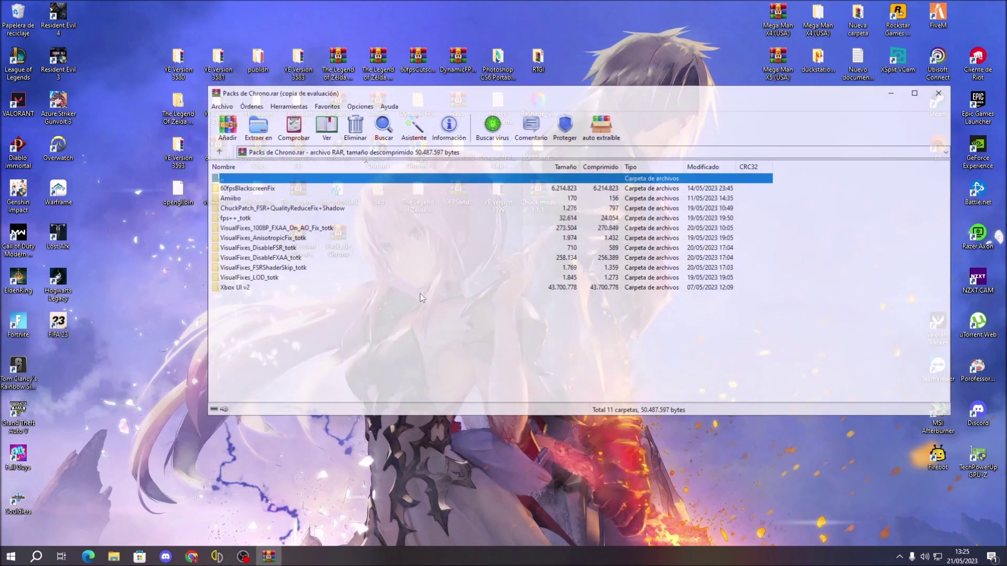
left_click_drag(376, 361, 326, 213)
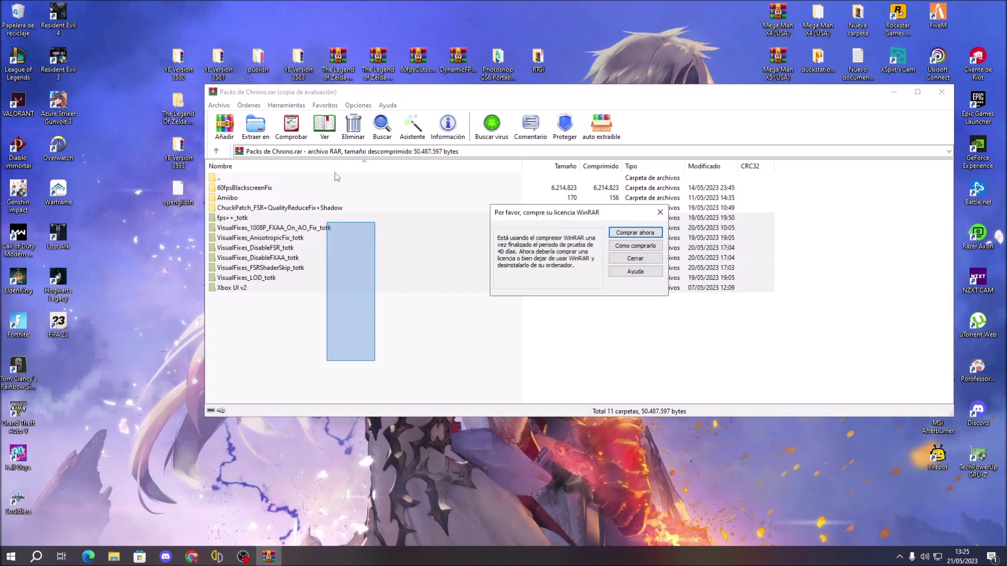
left_click(636, 258)
left_click_drag(265, 334, 267, 187)
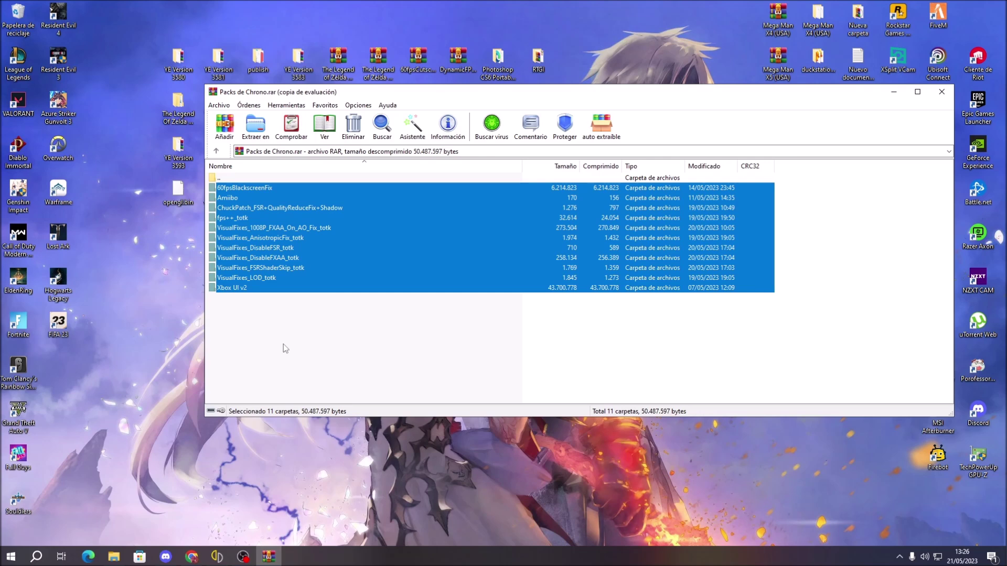
left_click(286, 342)
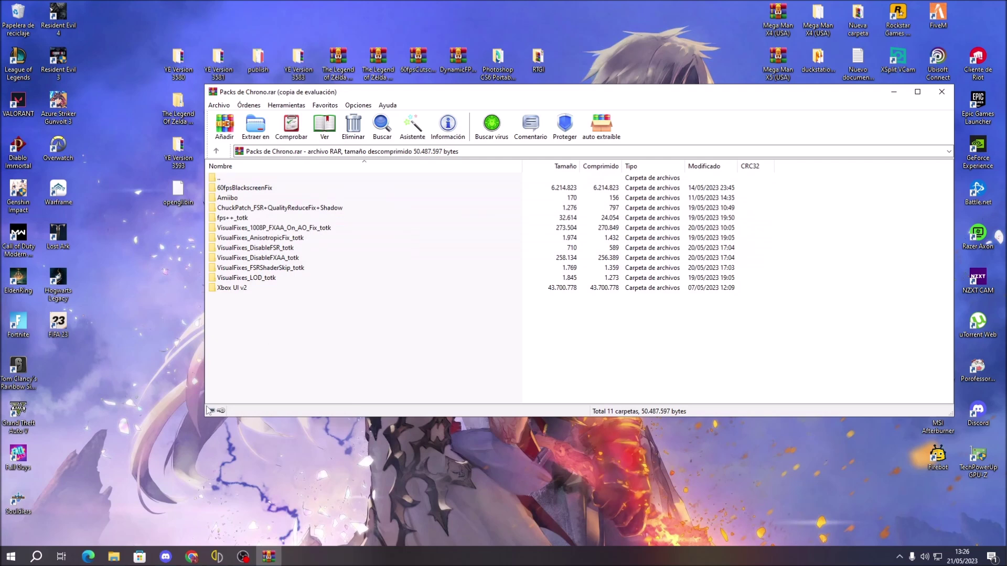
left_click(236, 199)
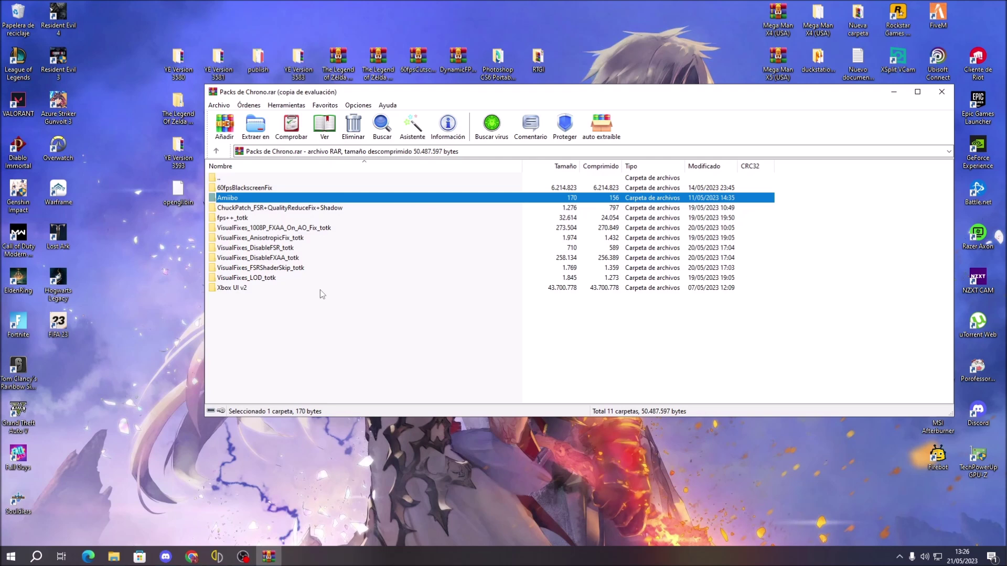
Switch to yuzu, examine the advanced controls settings including the Amiibo option, and close the configuration.
left_click(217, 556)
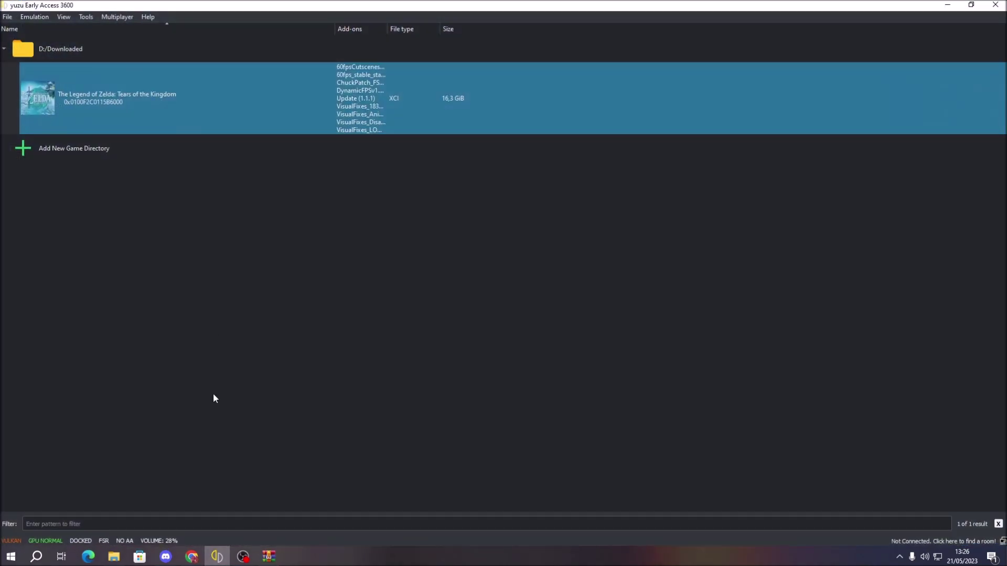
left_click(34, 17)
left_click(48, 72)
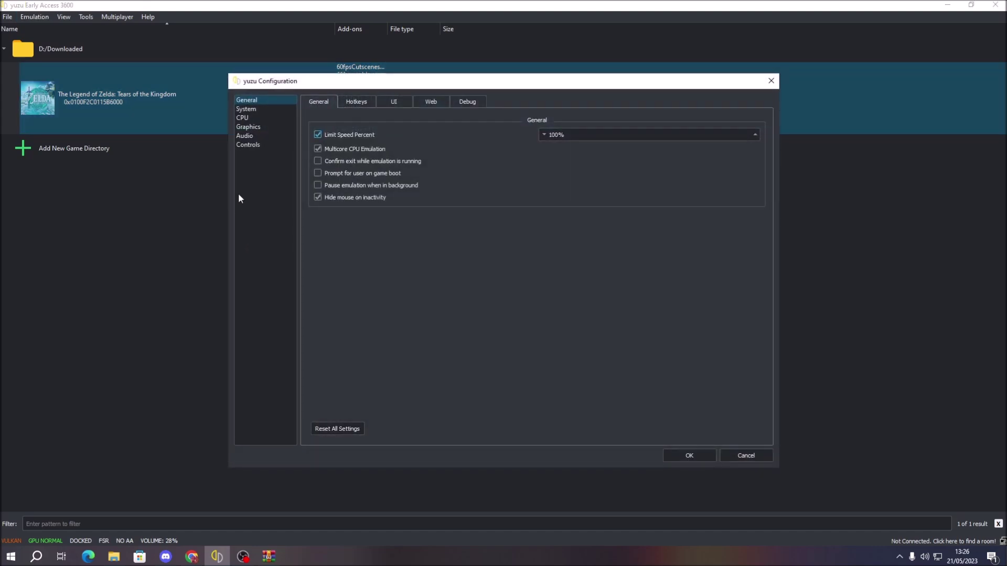
left_click(246, 145)
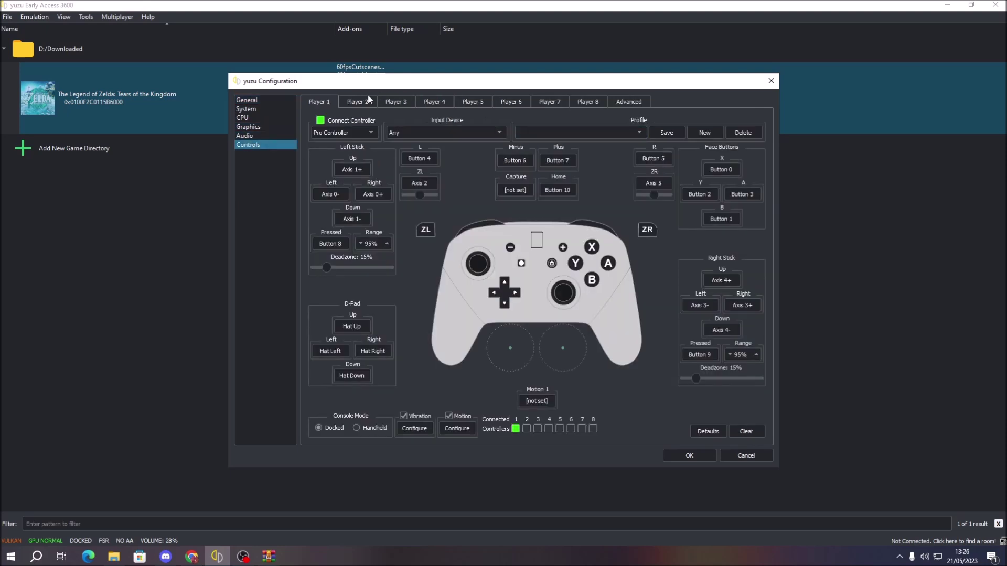
left_click(639, 102)
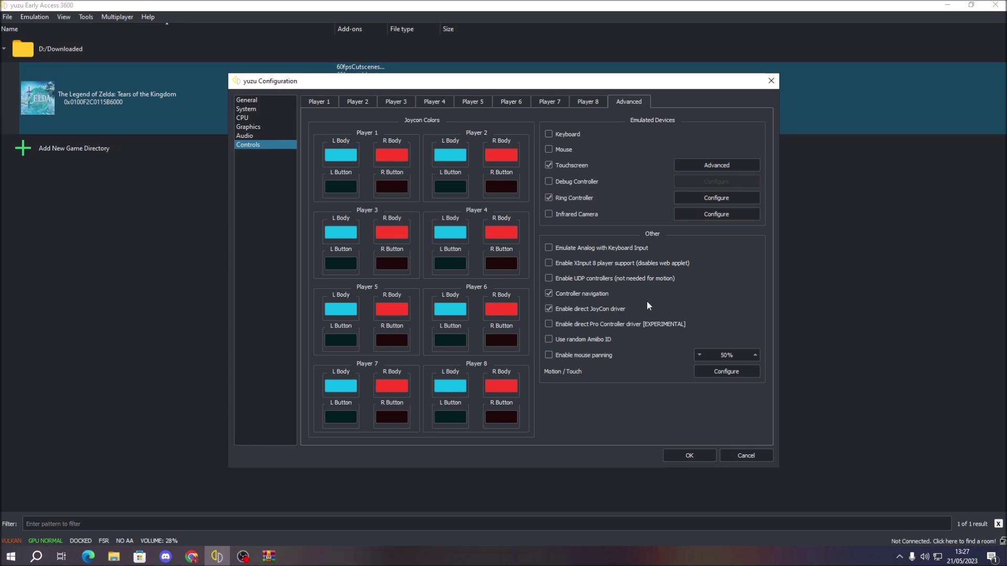
left_click(771, 81)
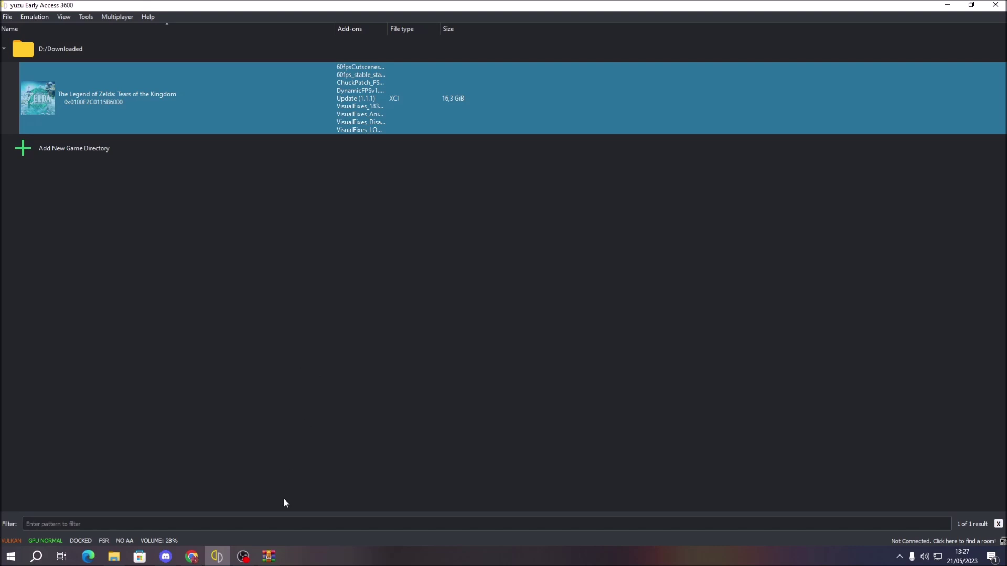
Close the Packs de Chrono.rar archive and minimize yuzu to return to the desktop.
left_click(268, 557)
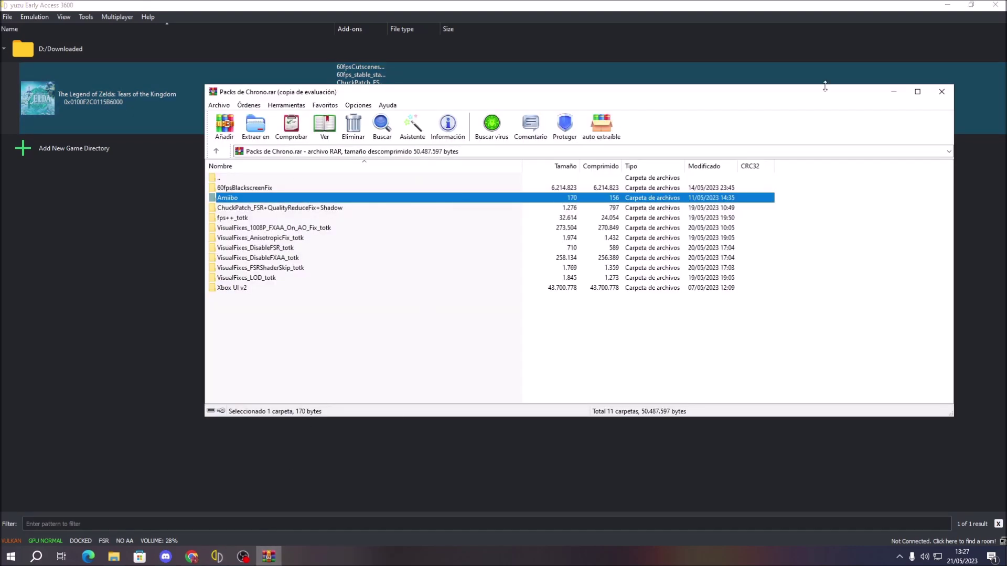
left_click(942, 92)
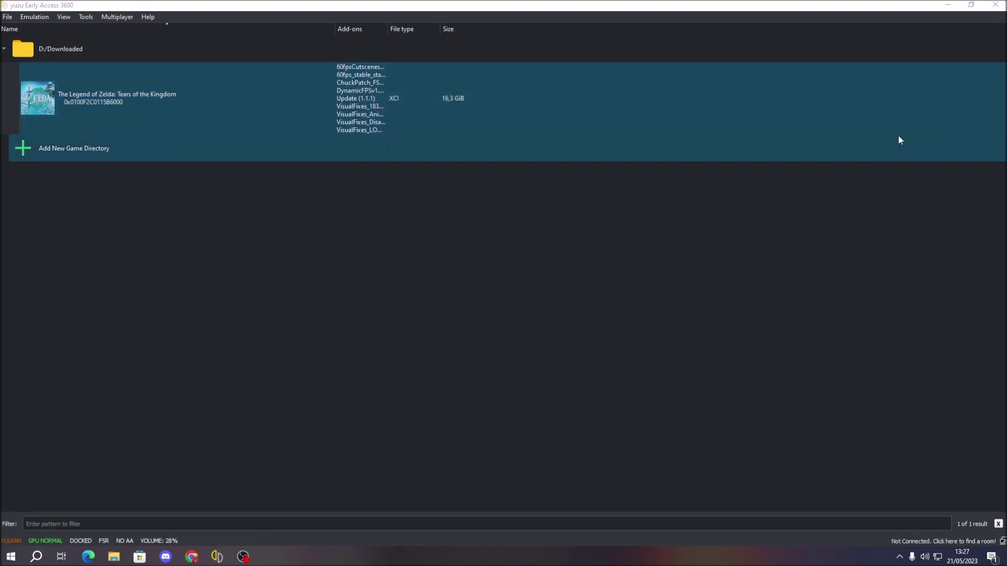
left_click(947, 5)
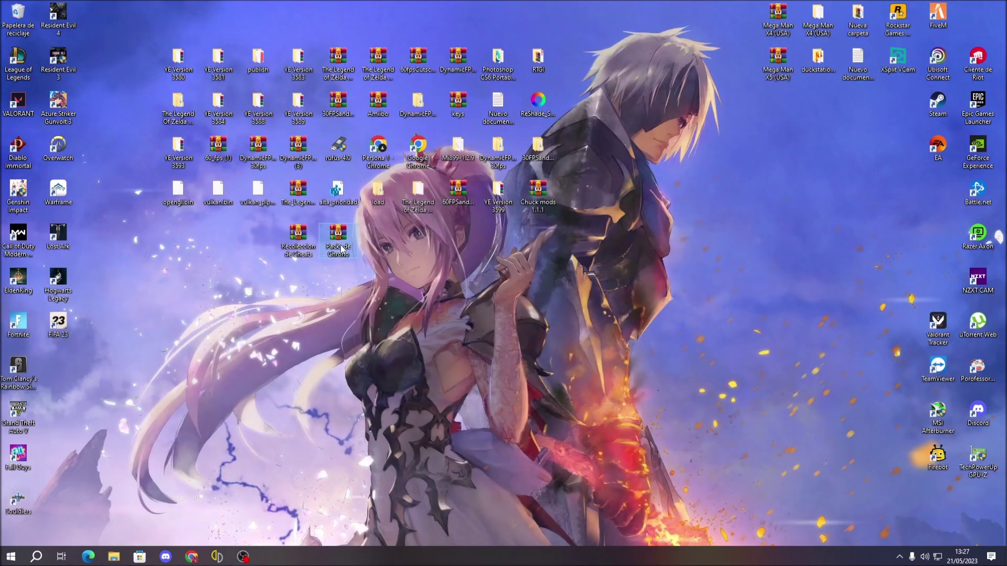
Reopen Packs de Chrono.rar without the trial notification, highlight the Xbox UI v2 folder, and close the archive.
double_click(340, 242)
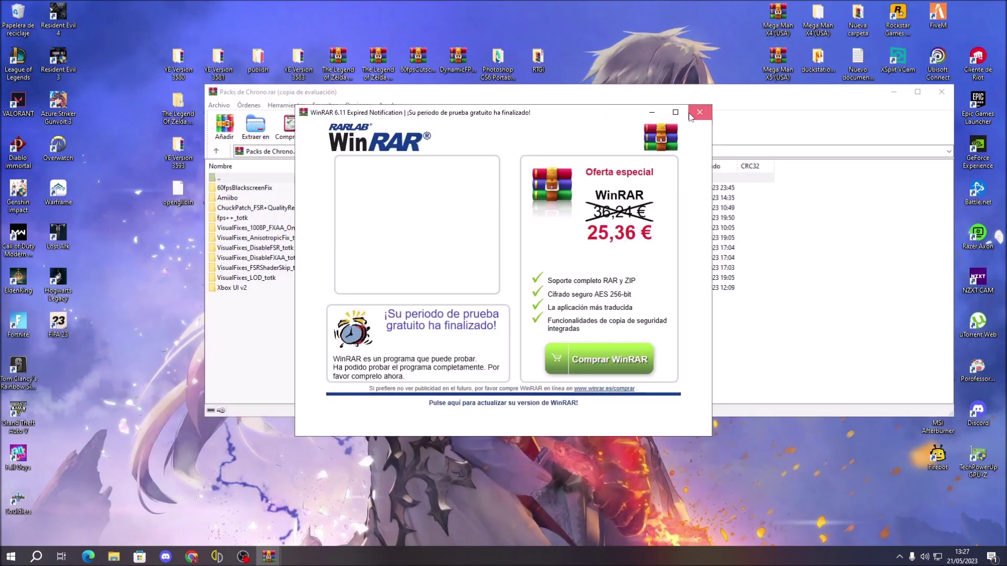
left_click(690, 115)
left_click_drag(410, 94, 428, 81)
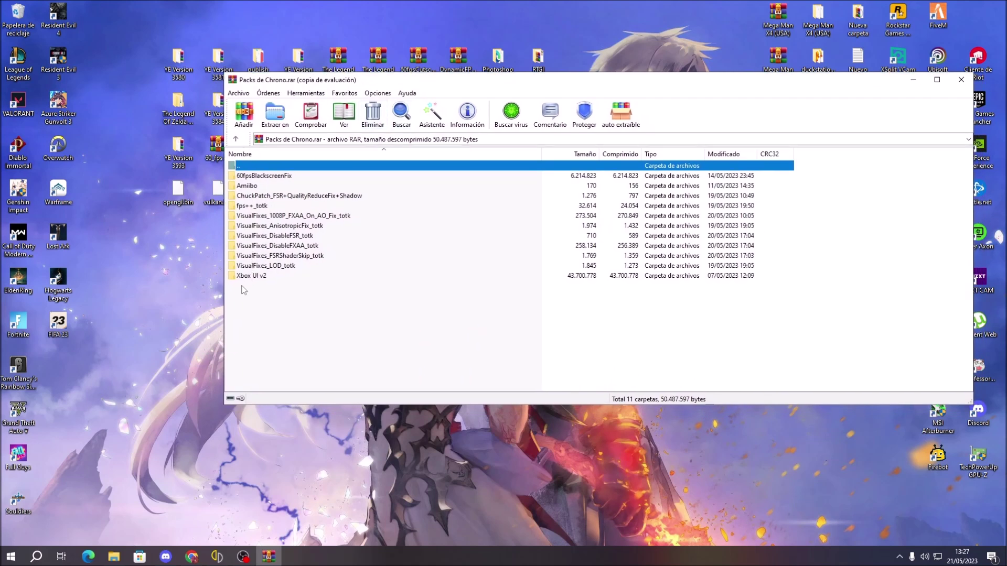
left_click(258, 275)
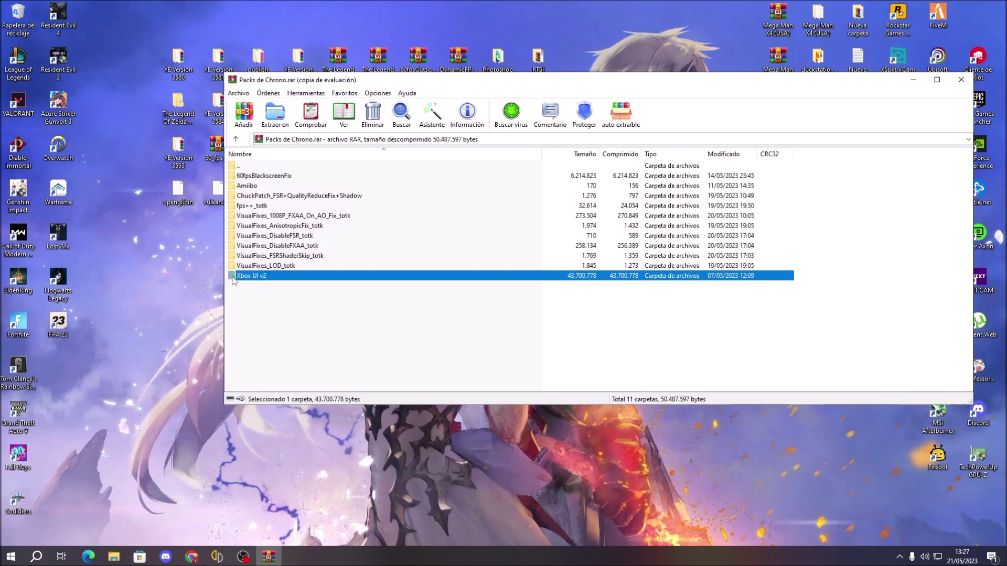
left_click(959, 82)
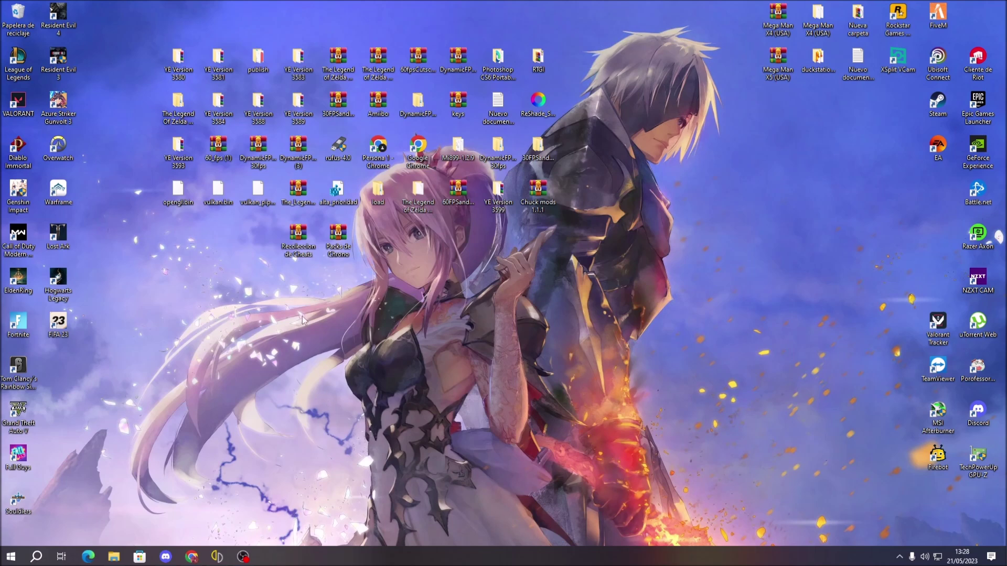
Open Recoleccion de Cheats.rar from the desktop, look over its cheat folders, and close the archive.
double_click(299, 236)
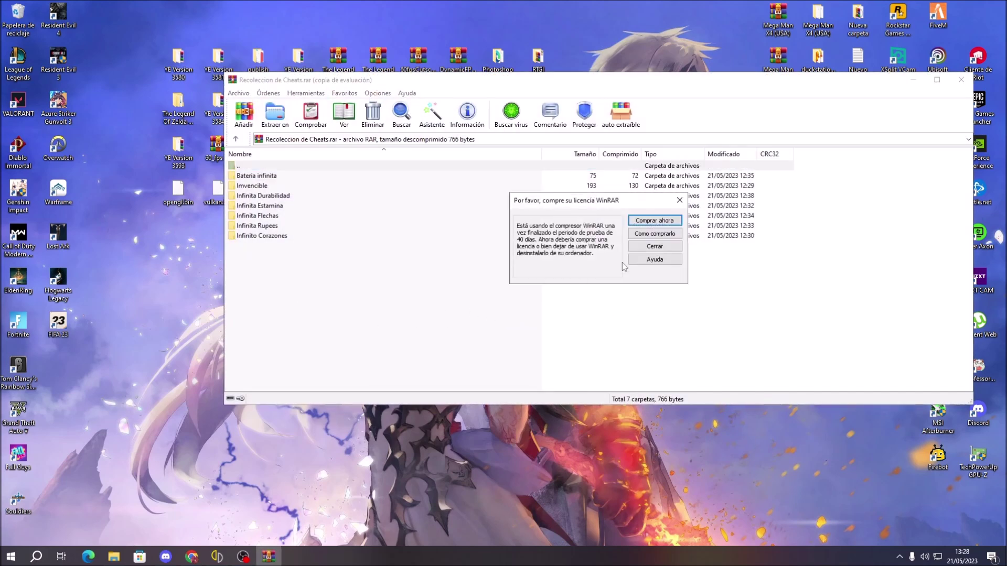
left_click(655, 246)
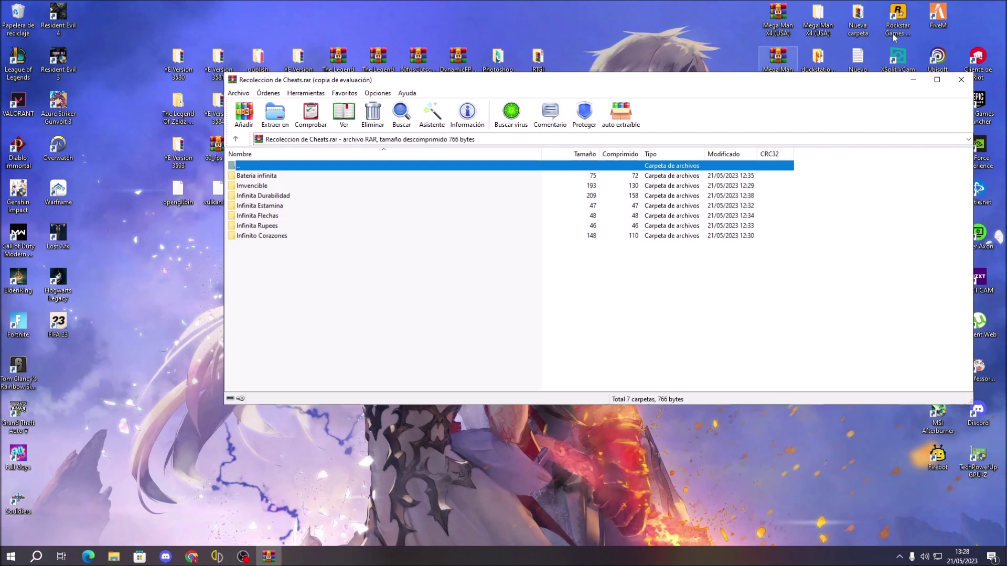
left_click(960, 79)
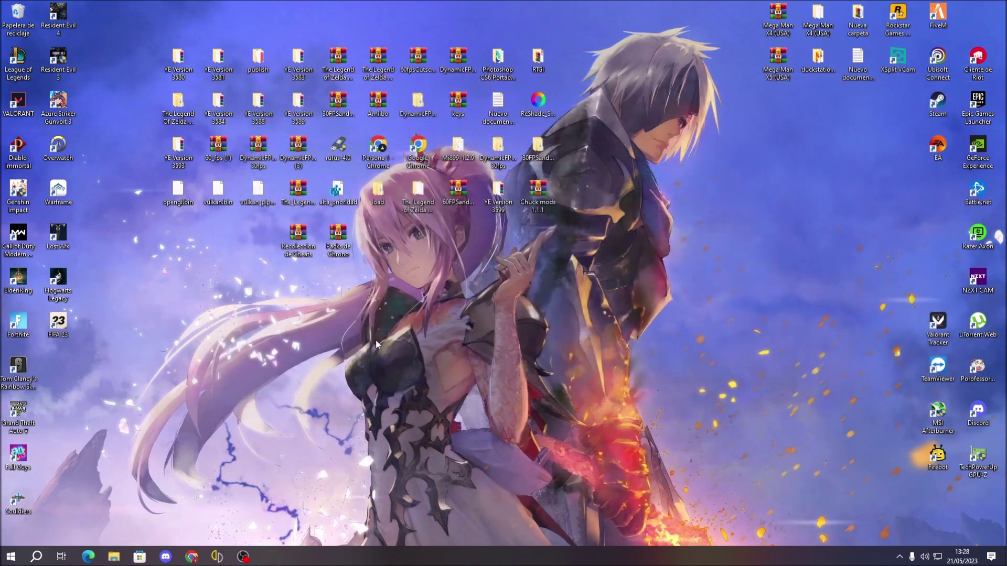
Switch to Chrome and look through the NXCheats GitHub list of Tears of the Kingdom cheats for Yuzu.
left_click(196, 559)
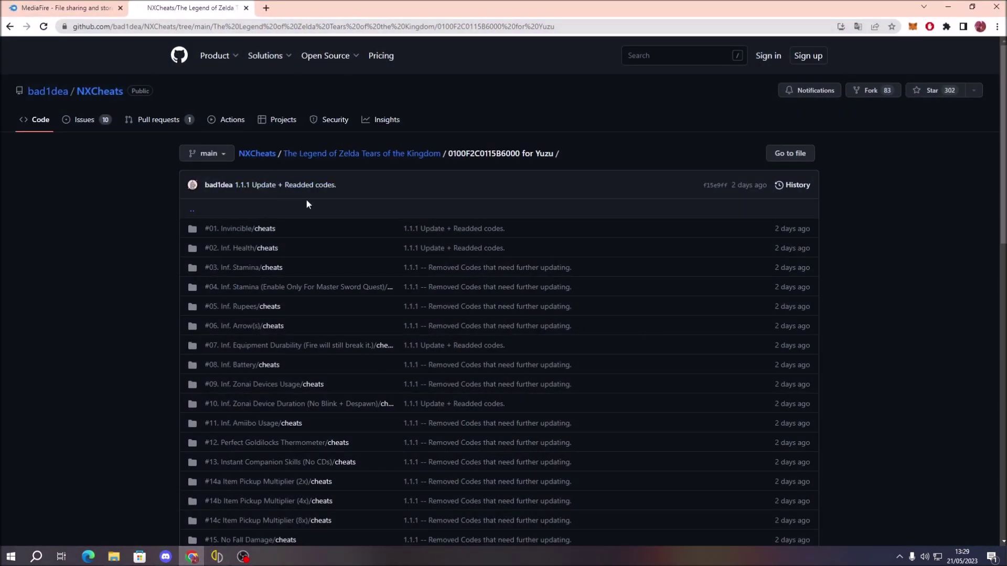
scroll(339, 281, "down", 1)
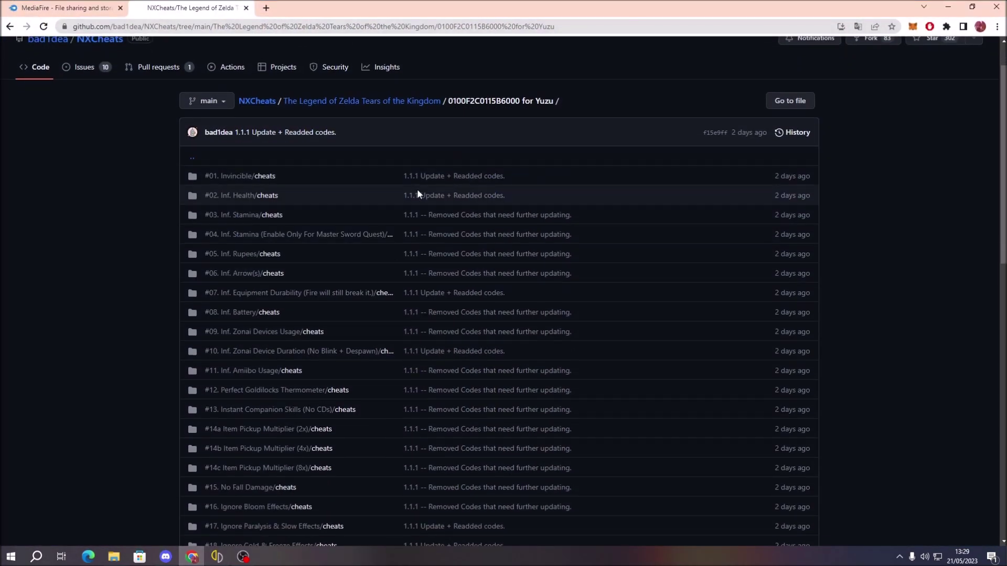
scroll(403, 205, "down", 11)
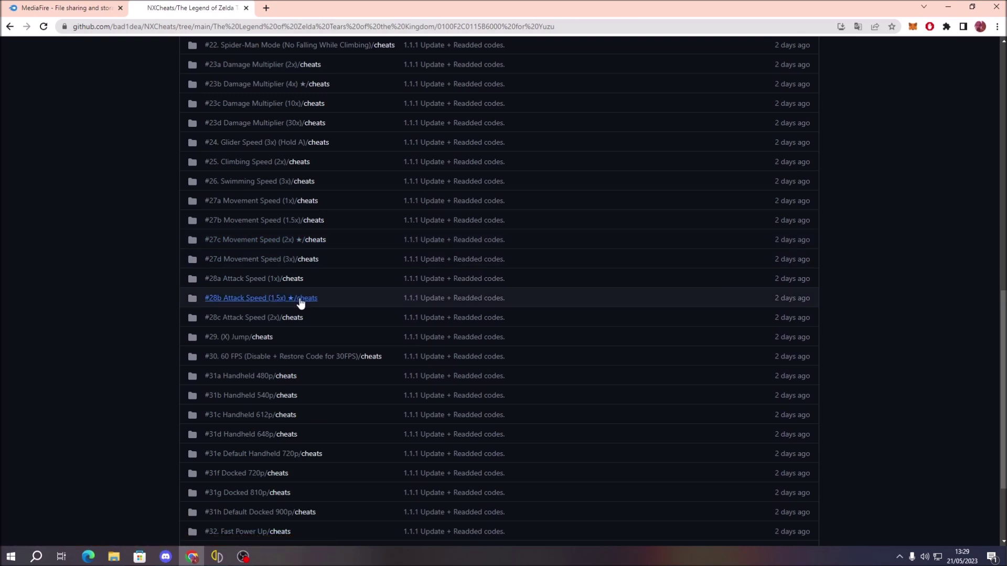
scroll(298, 302, "down", 1)
scroll(278, 285, "down", 2)
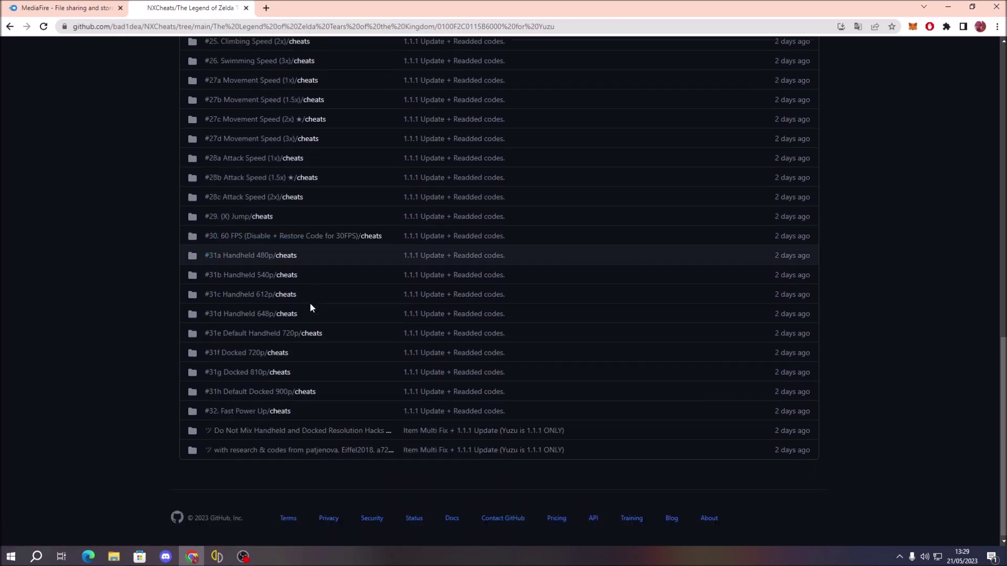
scroll(315, 336, "up", 15)
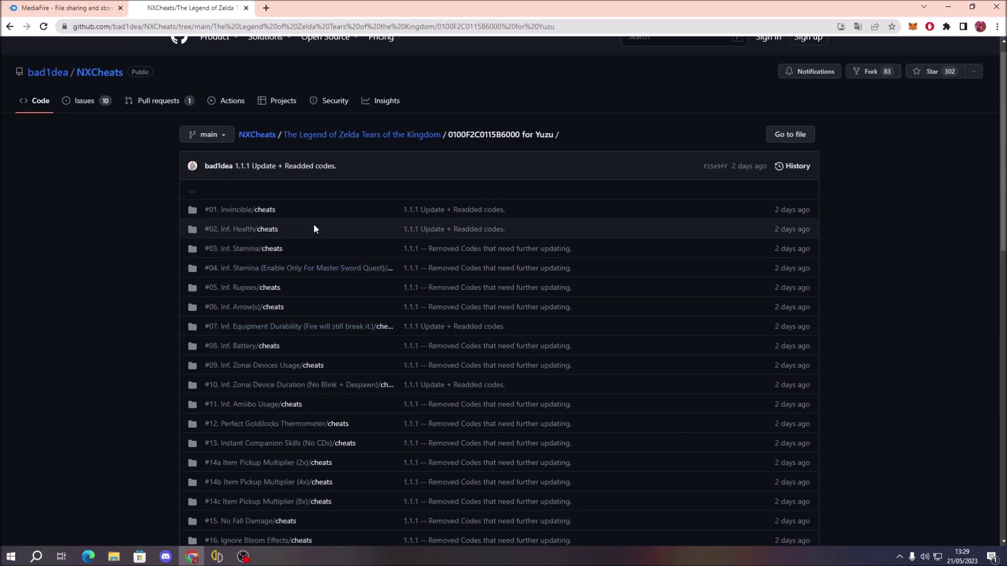
left_click(950, 5)
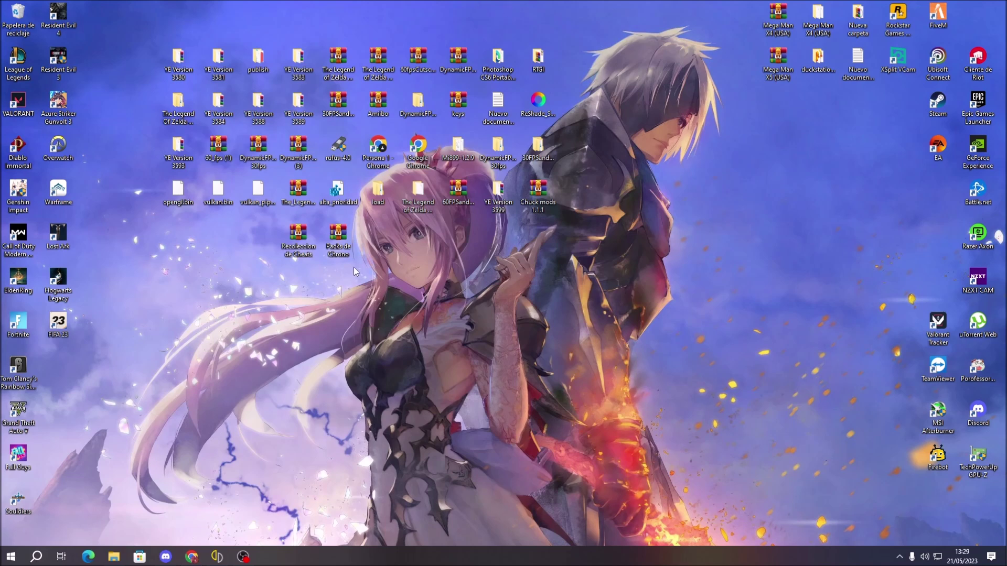
Extract the Bateria infinita folder from Recoleccion de Cheats.rar to the desktop and place it near the Packs de Chrono archive.
double_click(299, 236)
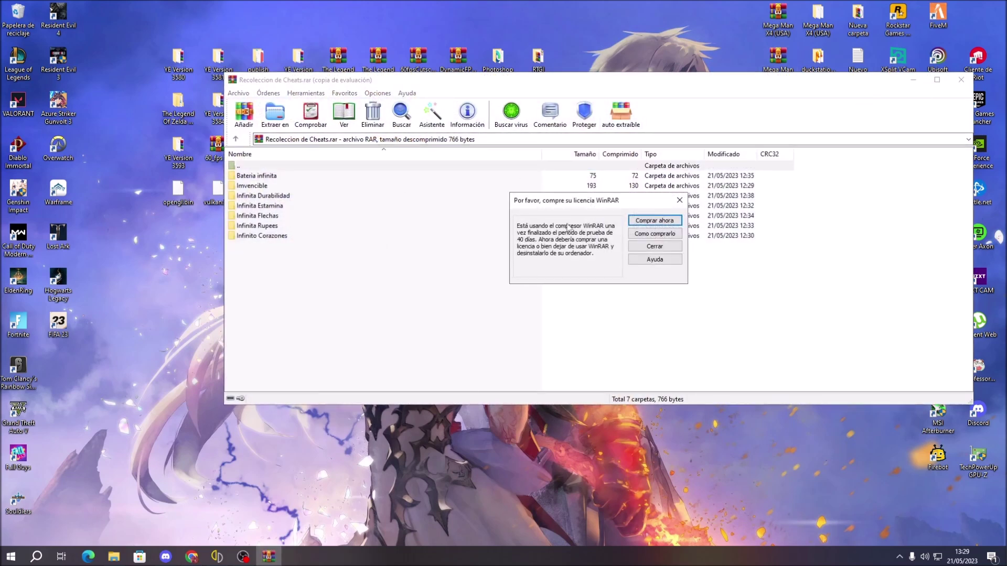
left_click(630, 249)
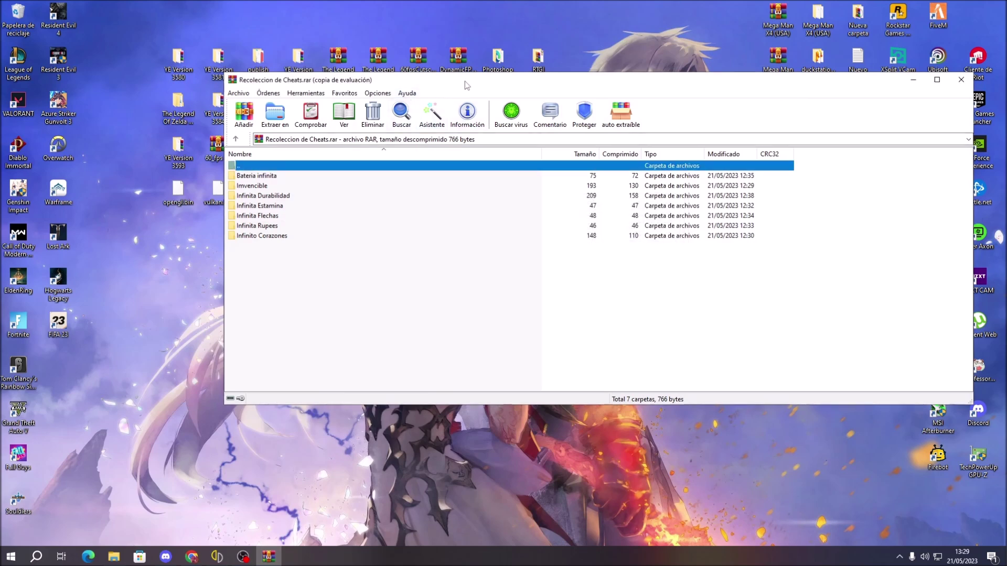
left_click_drag(465, 83, 661, 88)
left_click(456, 181)
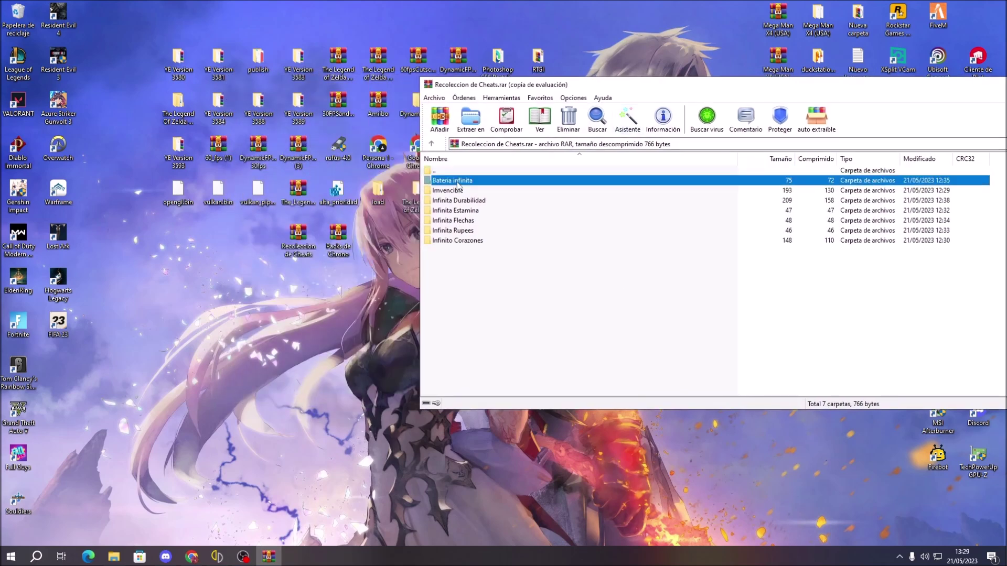
left_click(293, 233)
left_click_drag(687, 85, 416, 207)
left_click(890, 208)
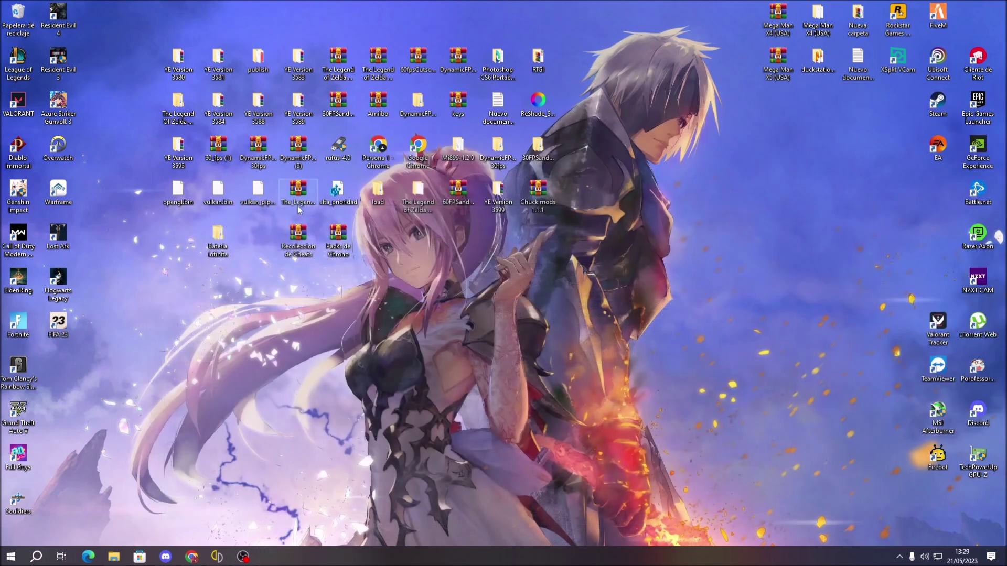
left_click_drag(217, 238, 412, 266)
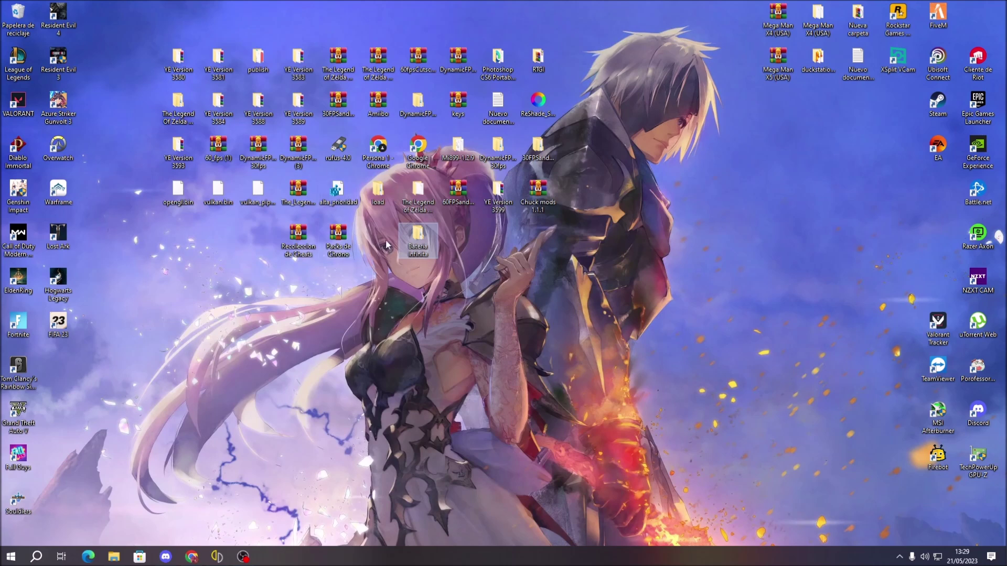
Open the extracted Bateria infinita folder and check the cheats subfolder inside it.
double_click(428, 245)
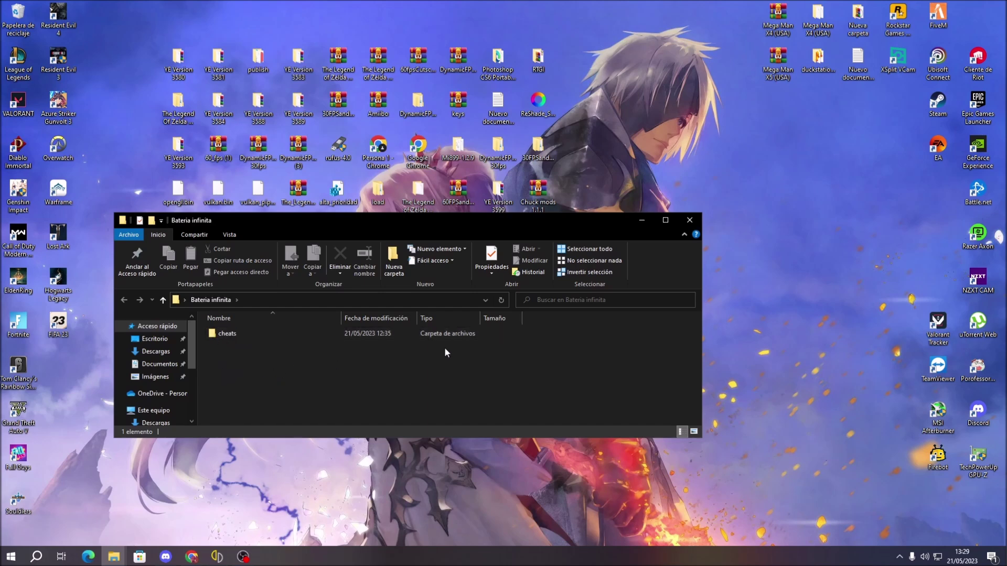
left_click(690, 221)
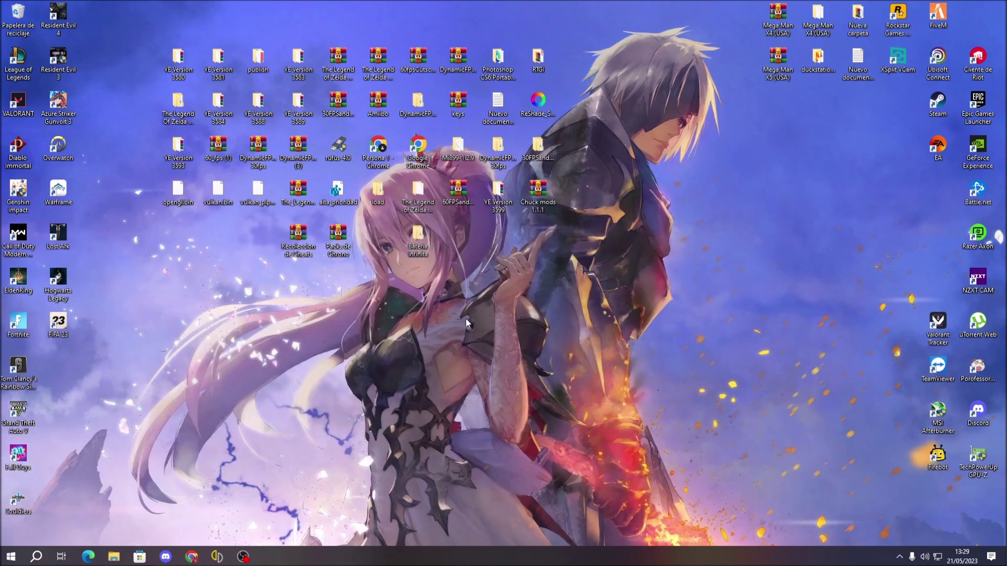
double_click(428, 253)
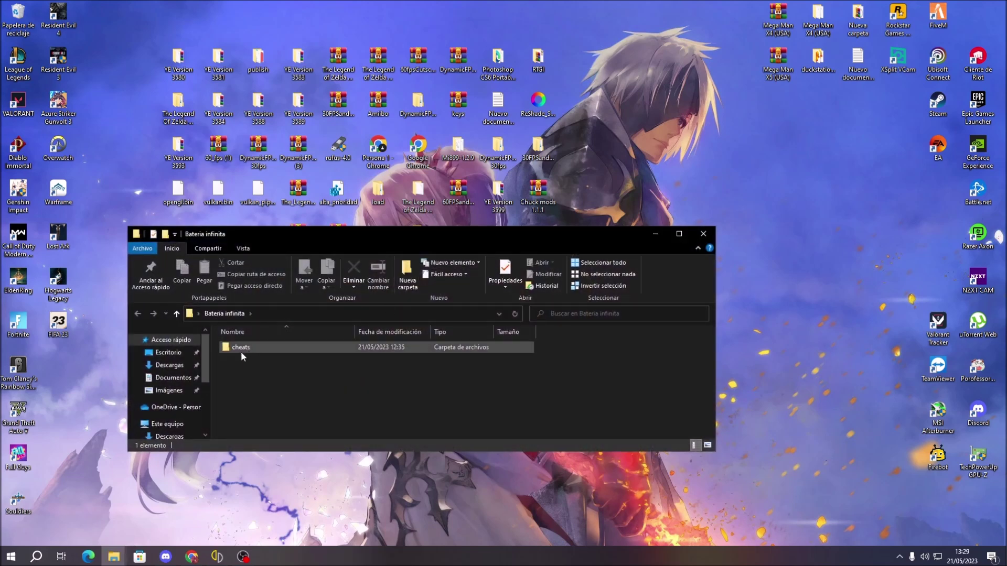
mouse_move(229, 351)
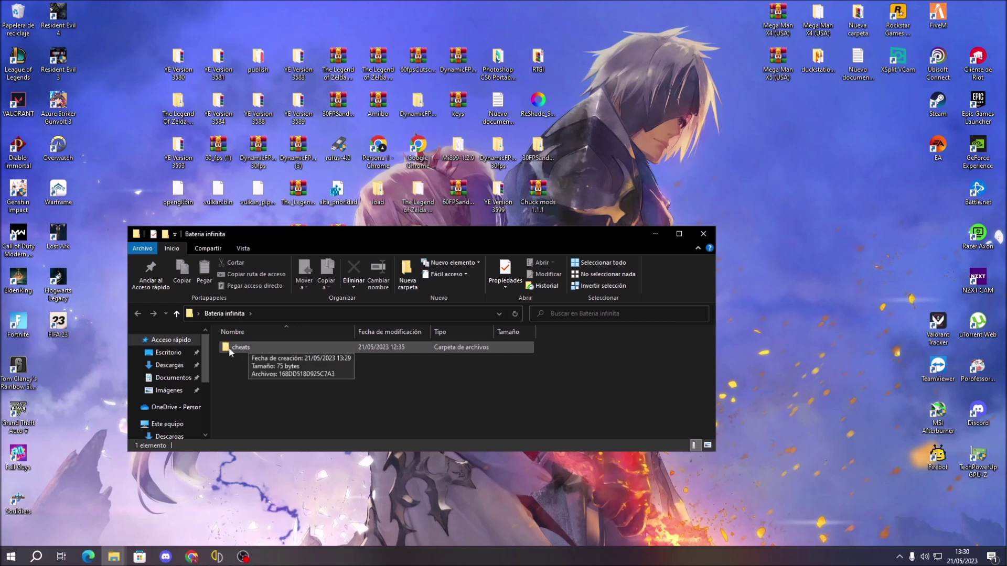
Open the cheats folder, examine the infinite battery code in its 168DD518D925C7A3 text file, and minimize the file.
double_click(256, 350)
left_click_drag(388, 235, 507, 123)
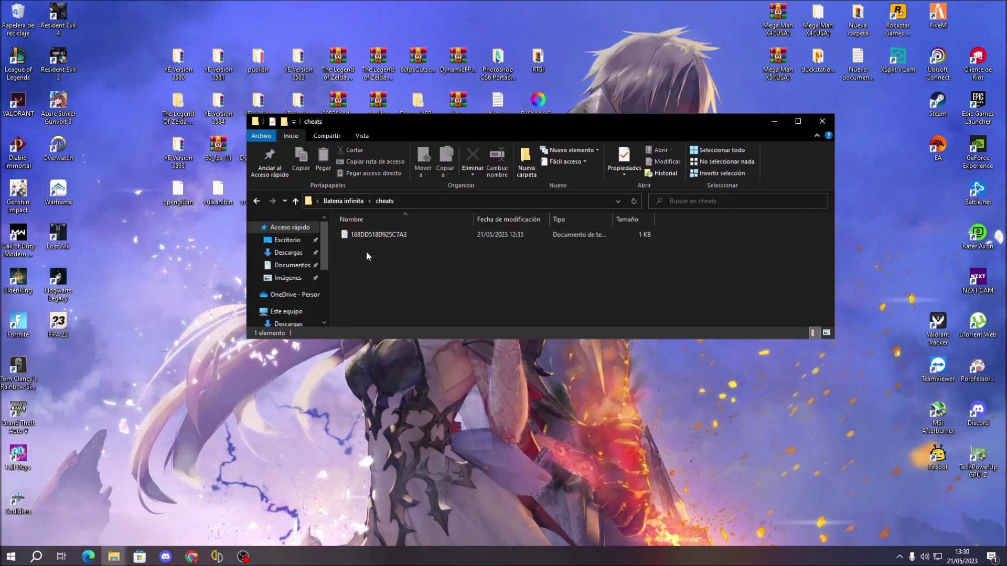
double_click(392, 234)
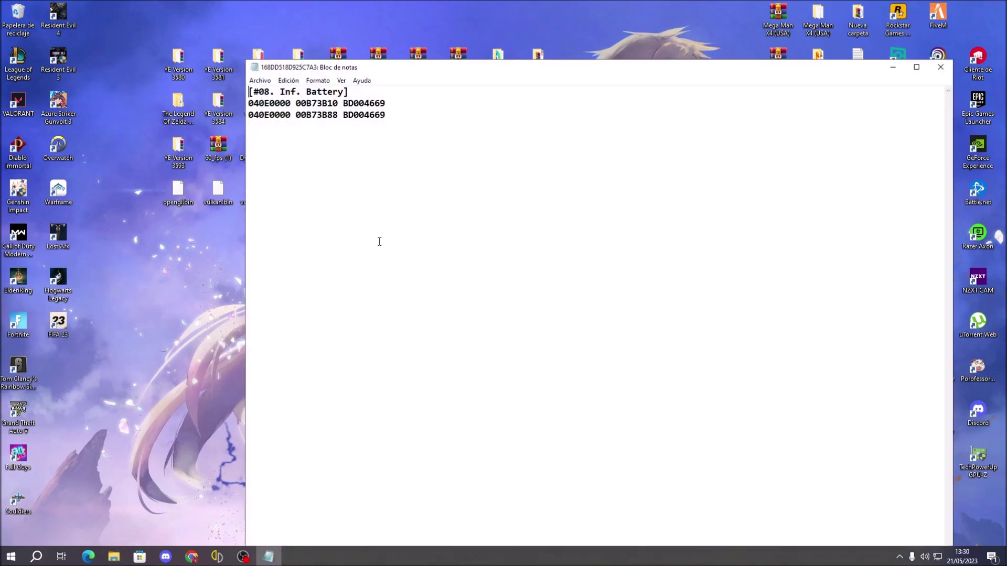
left_click_drag(446, 67, 572, 65)
left_click_drag(533, 118, 373, 89)
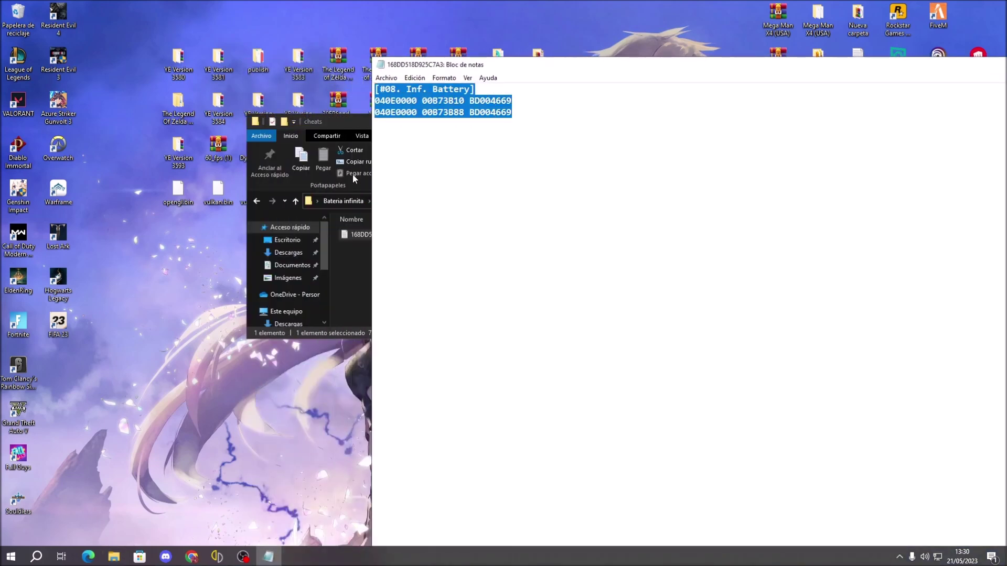
left_click_drag(582, 70, 494, 76)
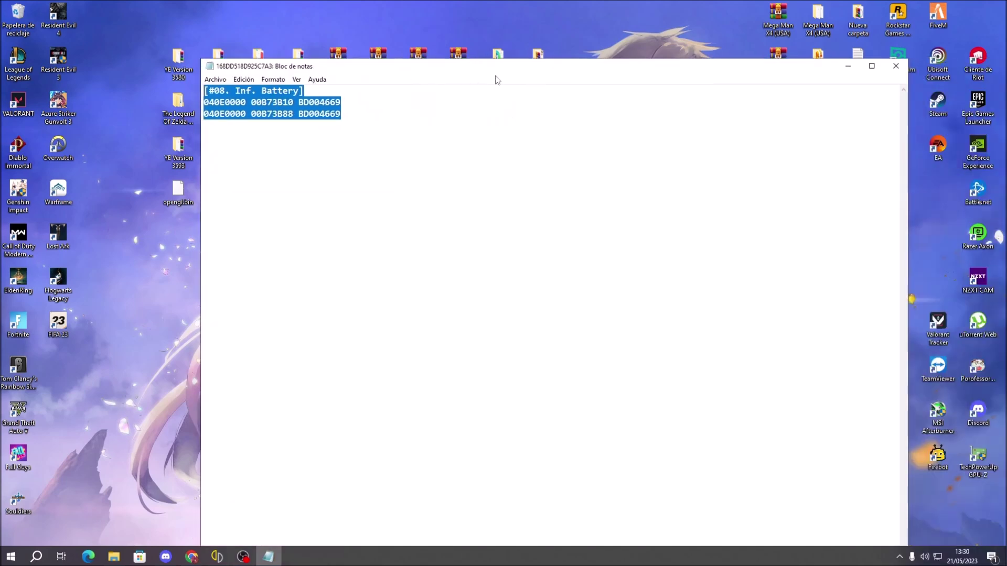
left_click(851, 66)
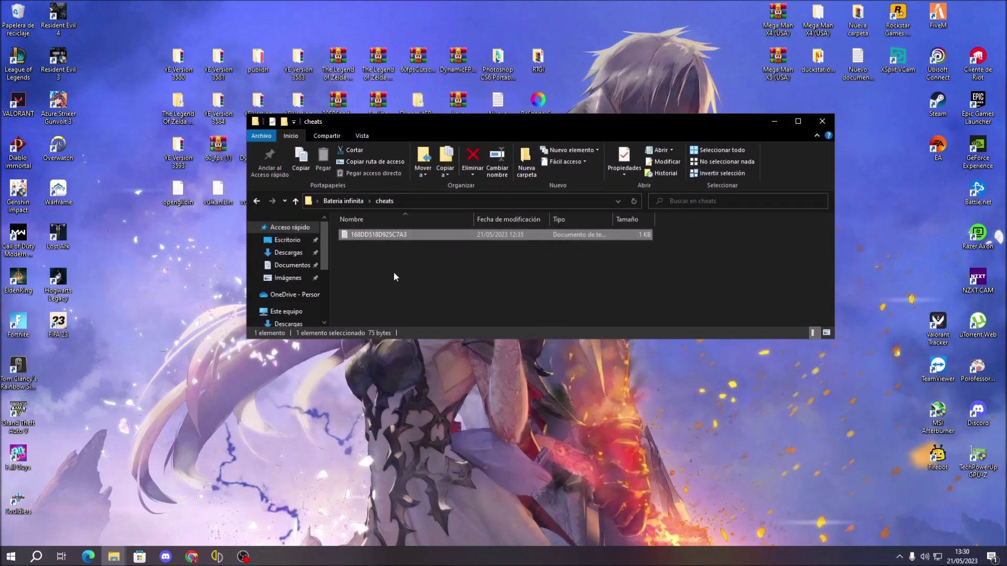
Switch to Chrome and open the 168DD518D925C7A3.txt file of the #09. Inf. Zonai Devices Usage cheat.
left_click(192, 557)
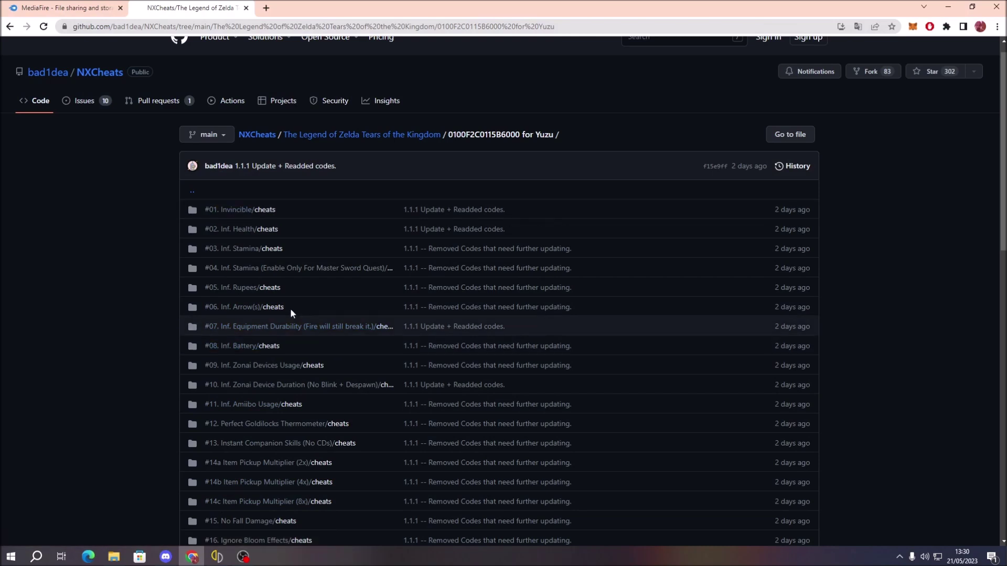
left_click(239, 367)
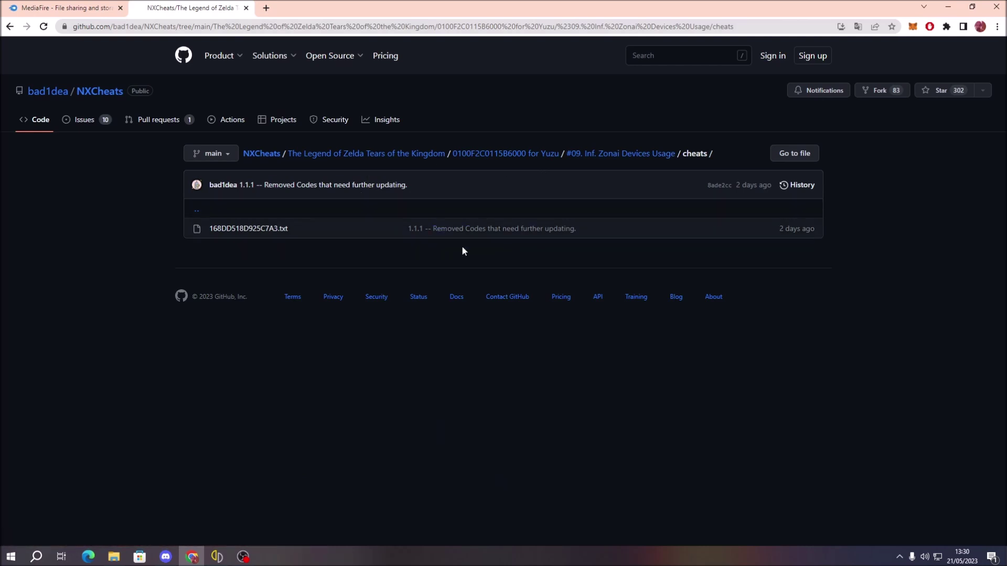
left_click_drag(684, 153, 709, 154)
left_click(600, 158)
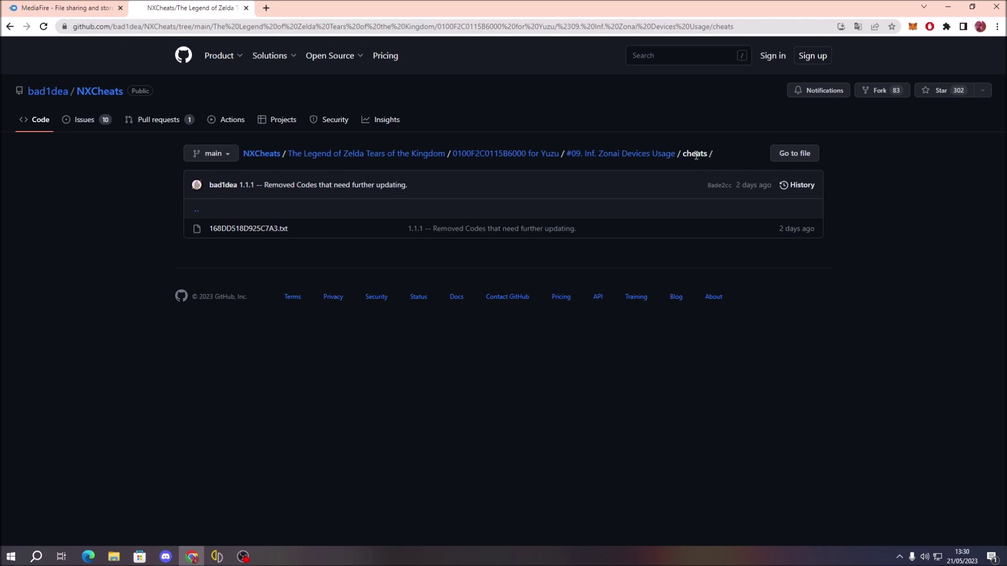
left_click(262, 231)
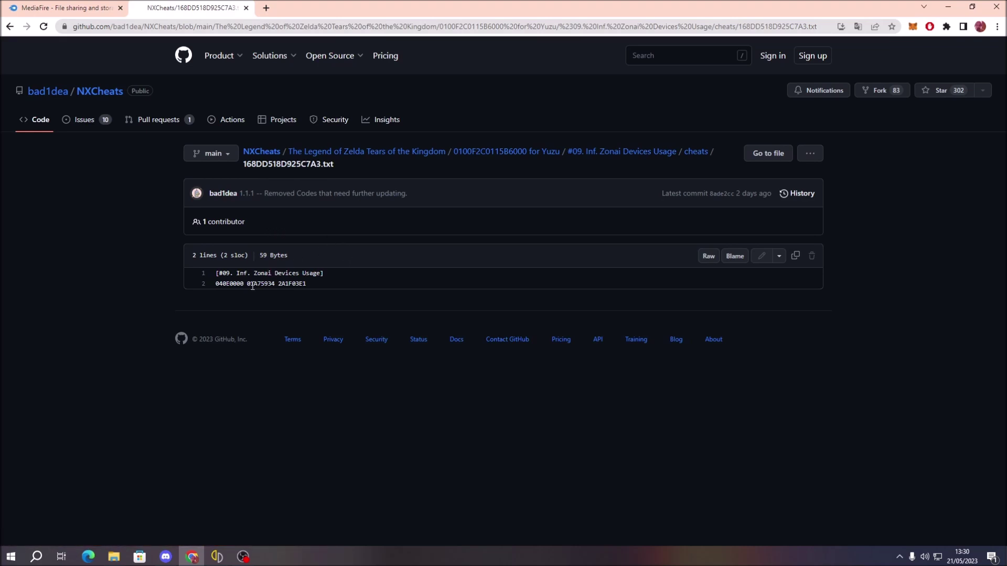
Copy the full #09. Inf. Zonai Devices Usage code, including its title line, and minimize the browser.
left_click_drag(311, 279, 199, 276)
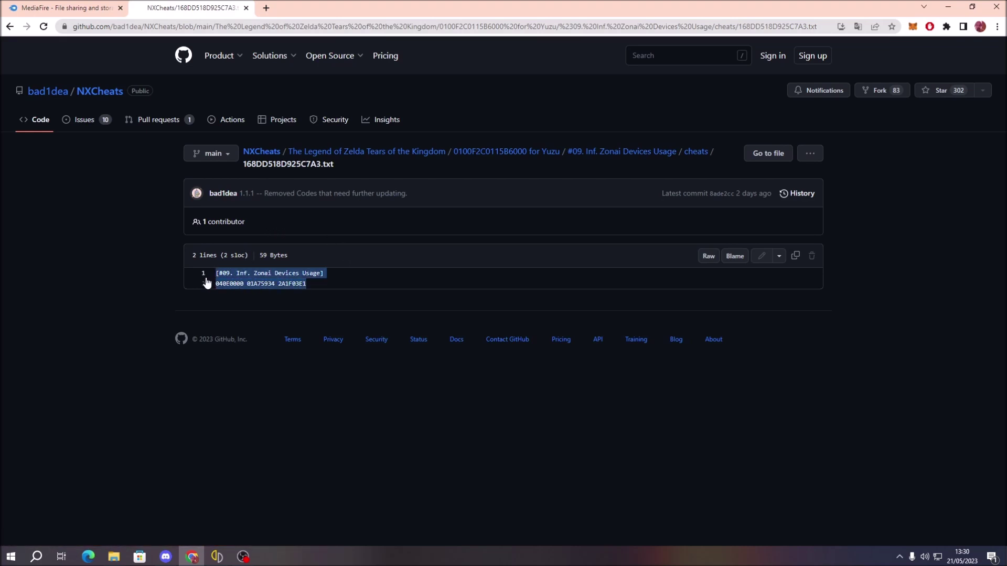
right_click(249, 279)
left_click(274, 288)
left_click(948, 7)
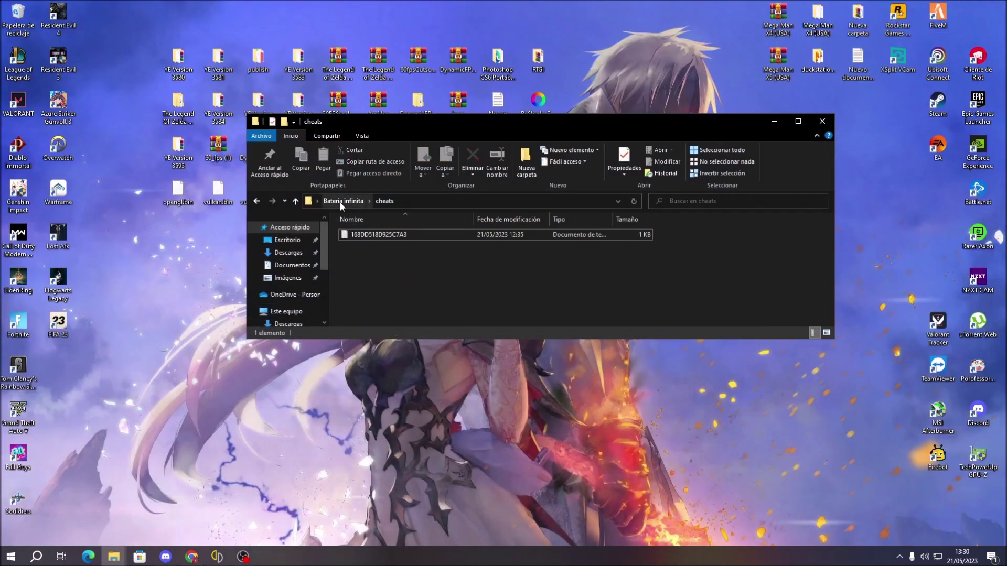
Paste the copied Zonai code above the Inf. Battery code in the 168DD518D925C7A3 text file, then close it without saving.
left_click(340, 201)
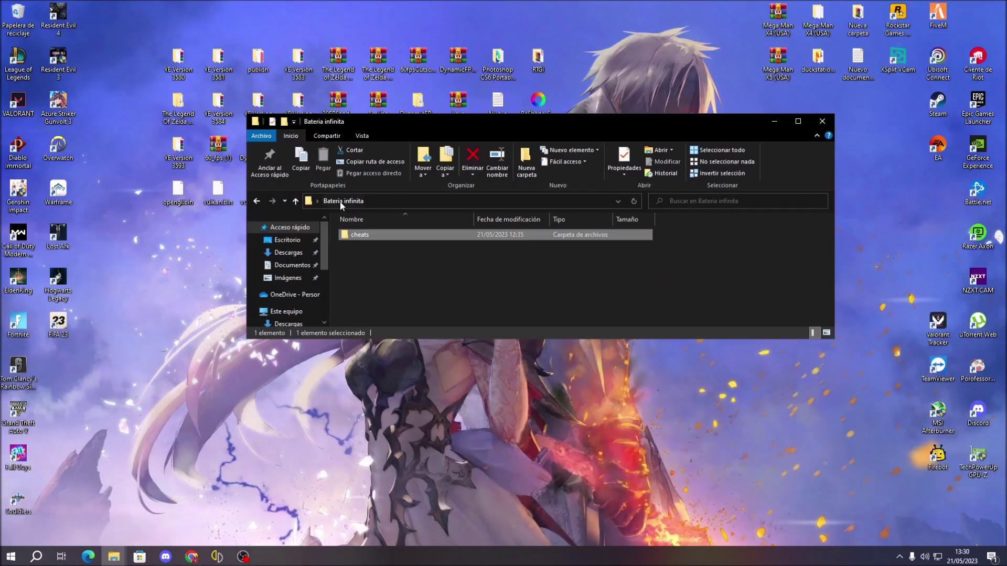
double_click(349, 234)
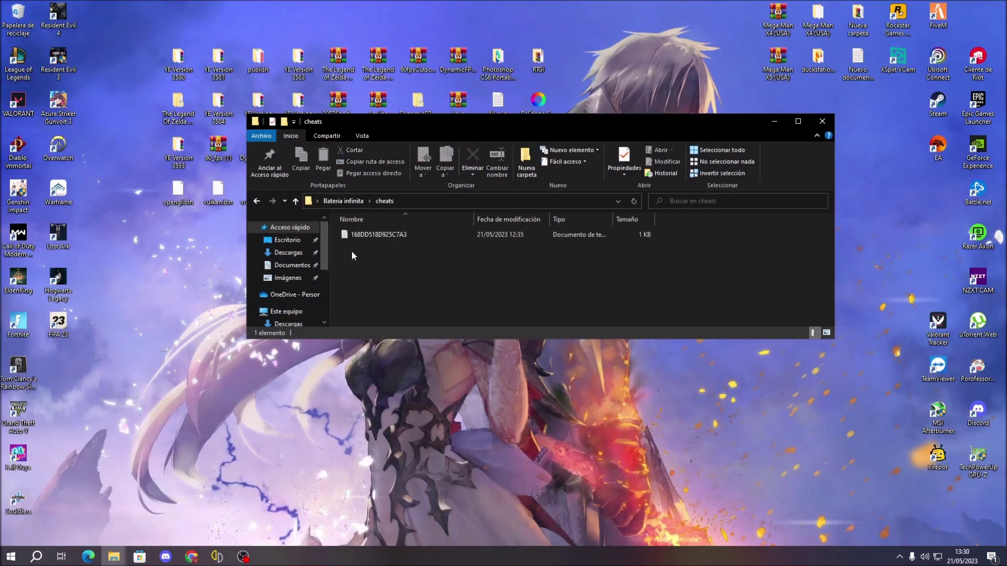
double_click(387, 237)
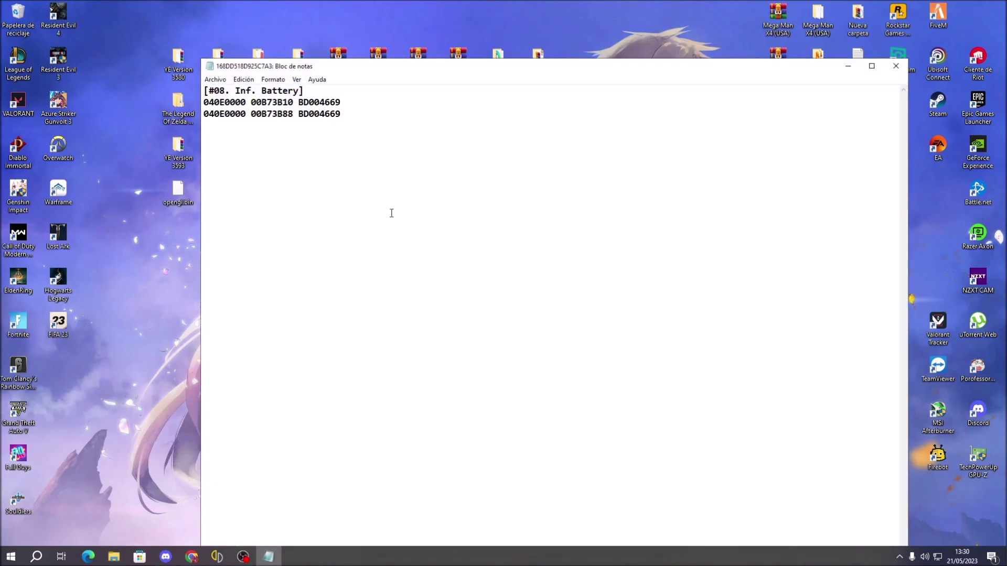
right_click(371, 184)
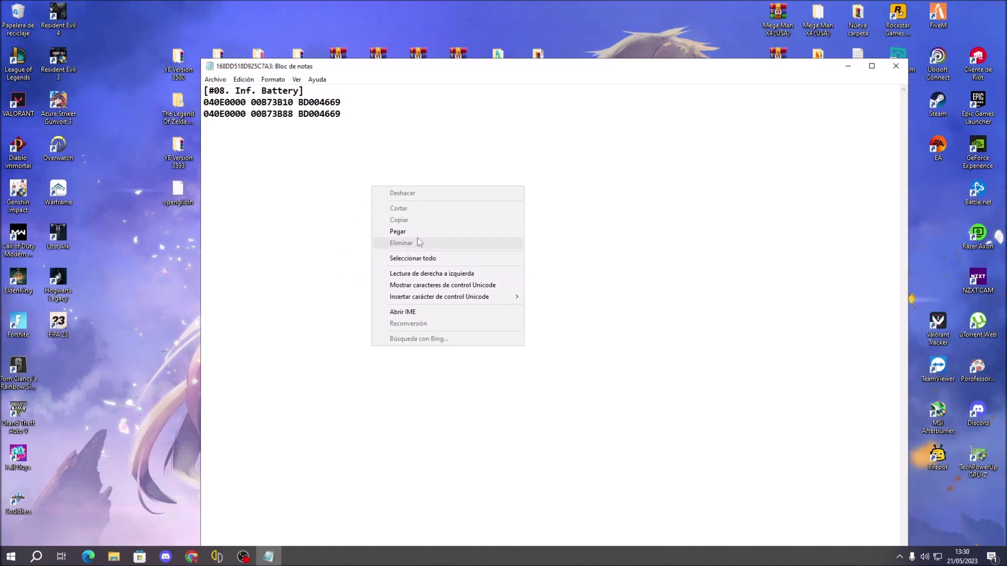
left_click(401, 231)
left_click(896, 66)
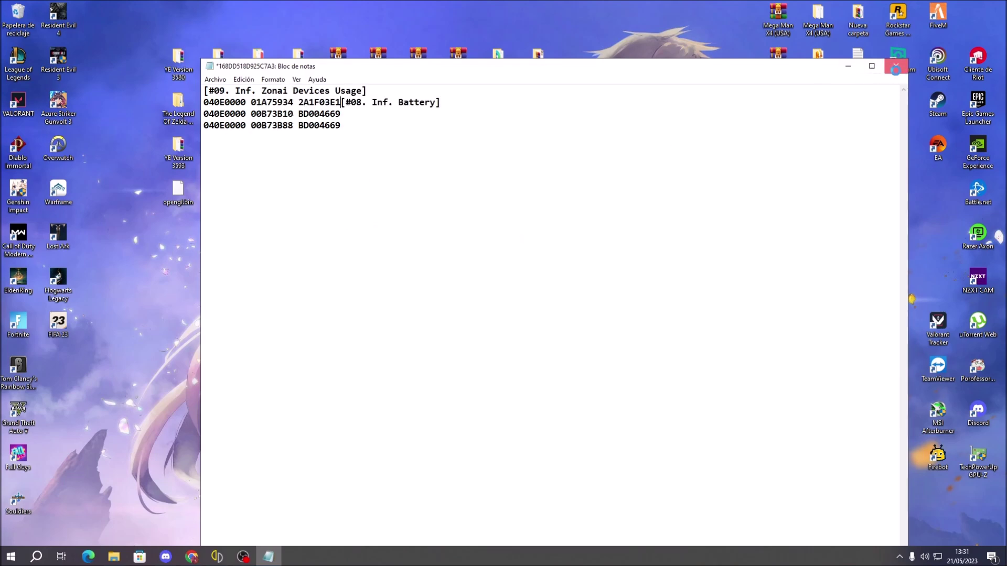
left_click(503, 288)
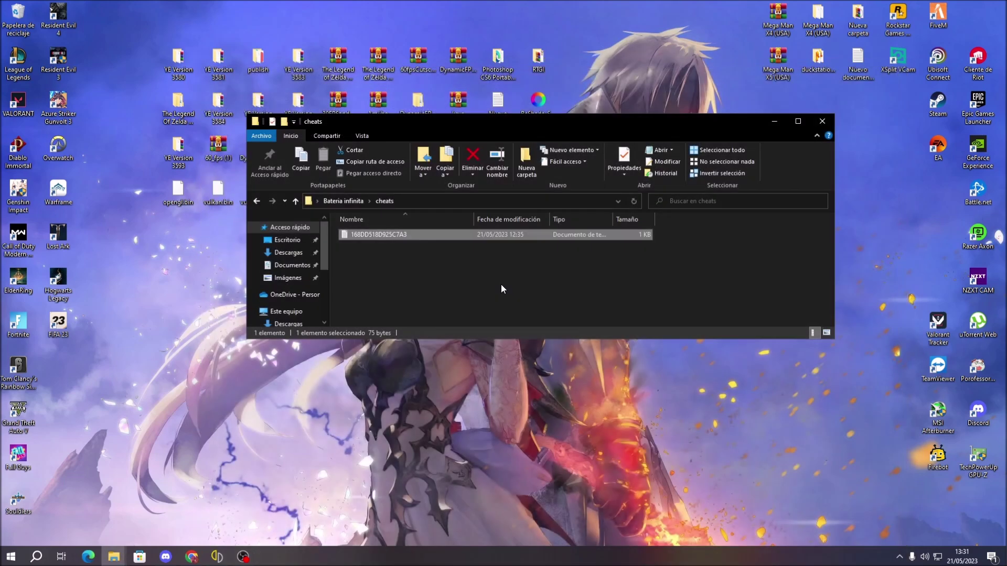
Switch to Chrome, copy the file name 168DD518D925C7A3 without its extension from the GitHub page, and return to the cheats folder.
right_click(382, 237)
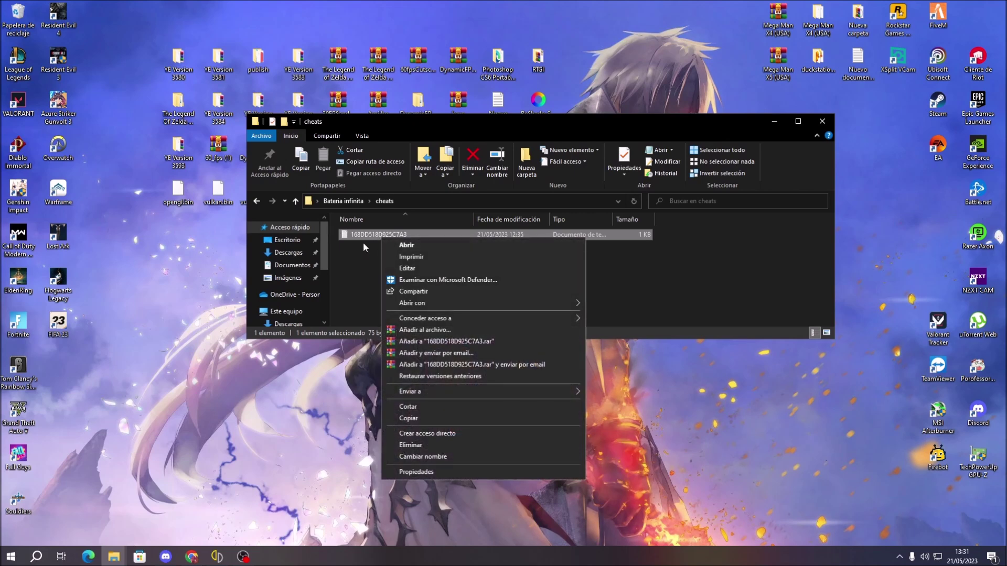
left_click(362, 285)
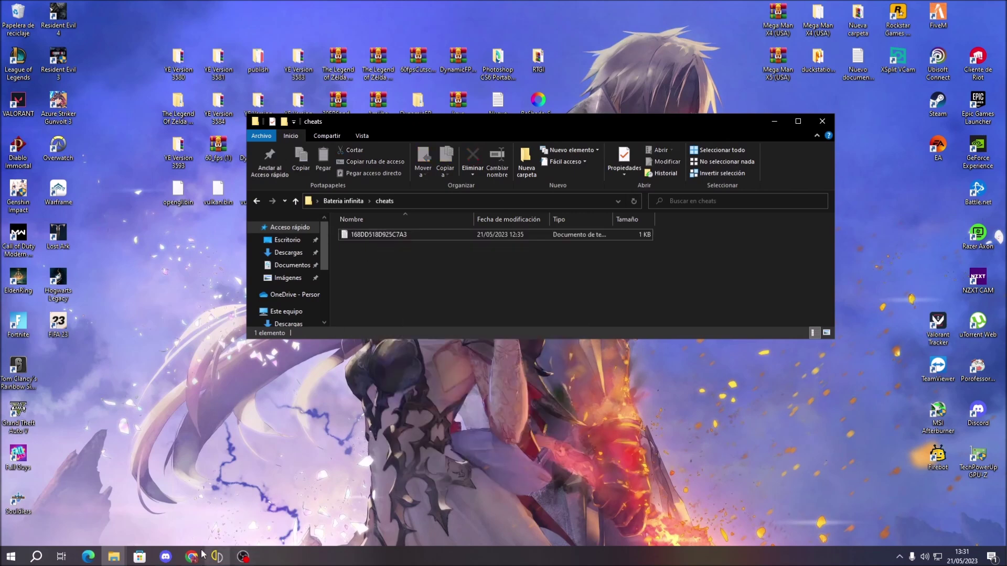
left_click(191, 556)
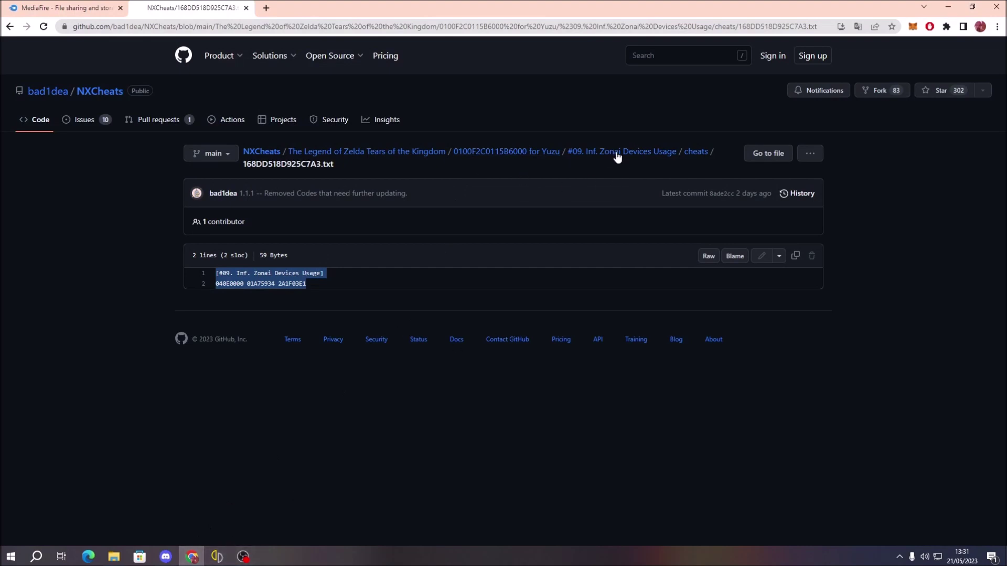
left_click(362, 286)
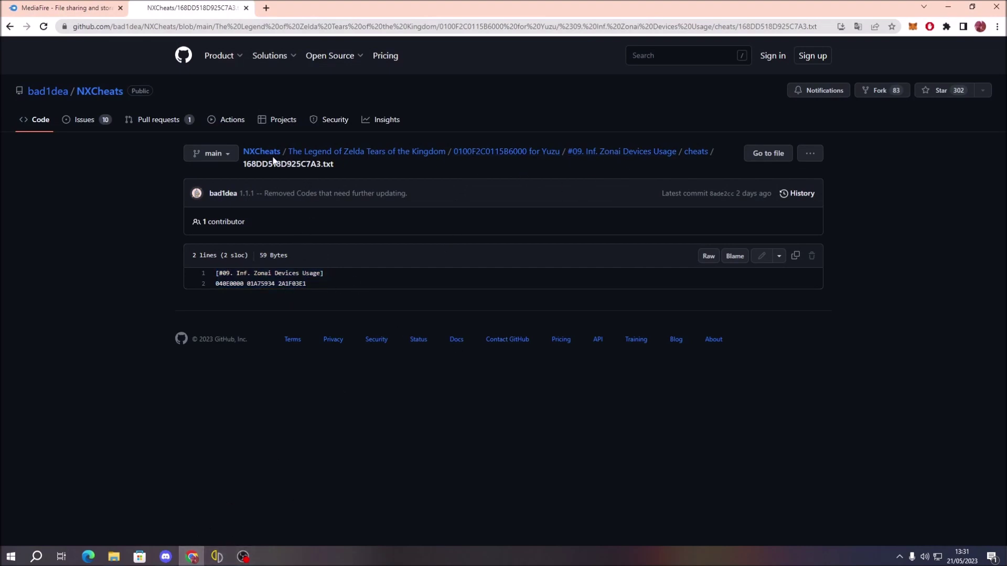
left_click_drag(244, 163, 321, 164)
right_click(310, 166)
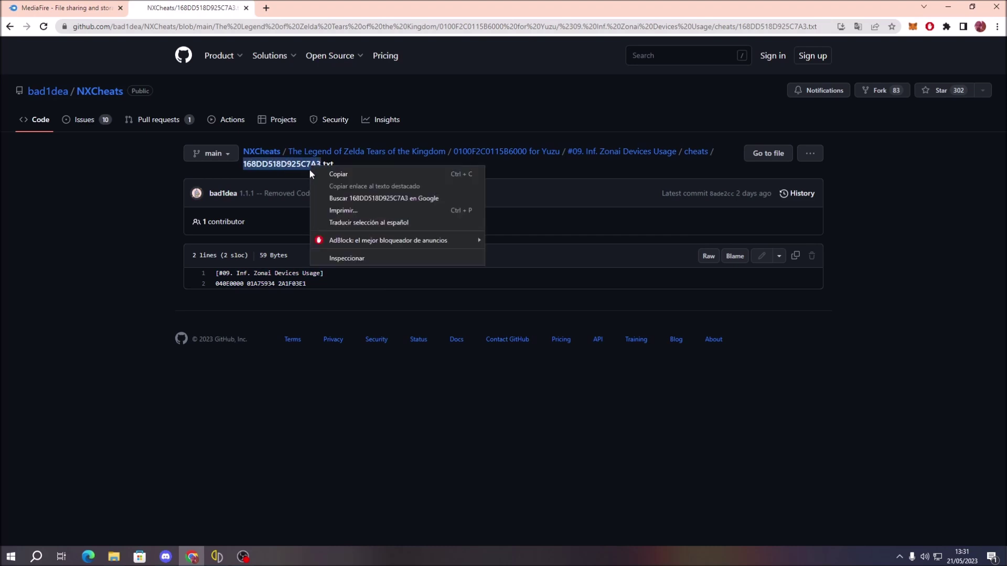
left_click(338, 176)
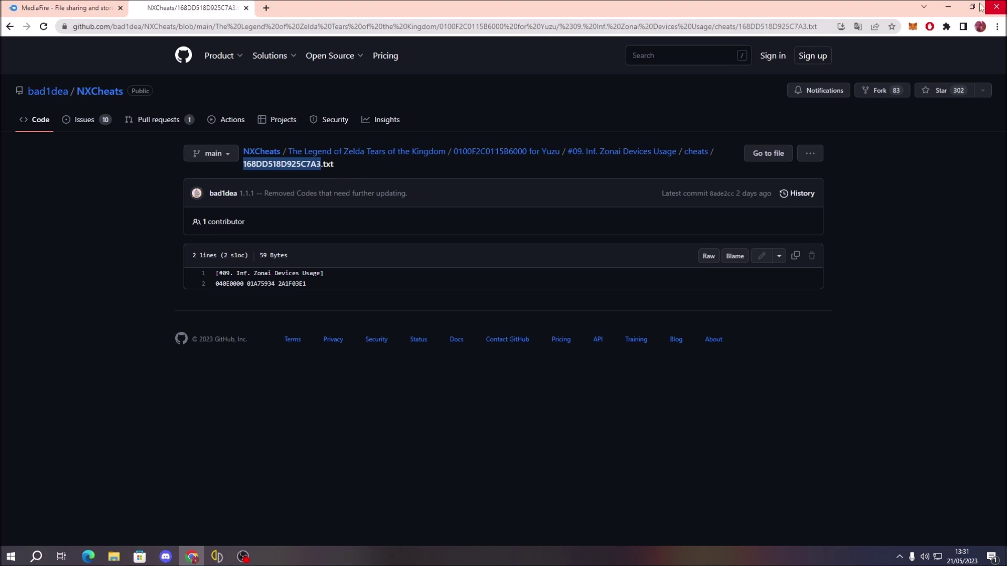
left_click(949, 7)
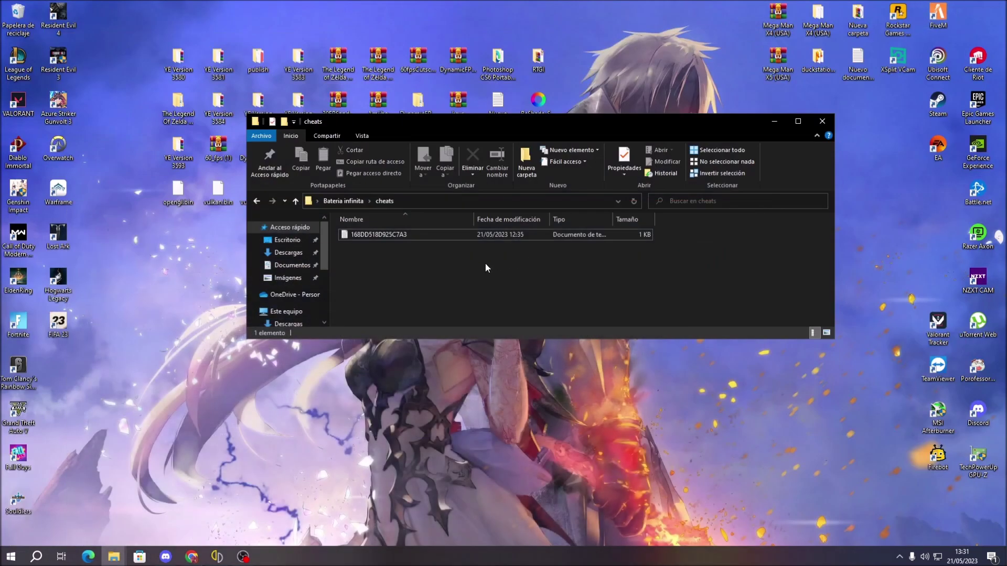
Start renaming the text file in the cheats folder, leave its name unchanged, and close the folder window.
right_click(388, 235)
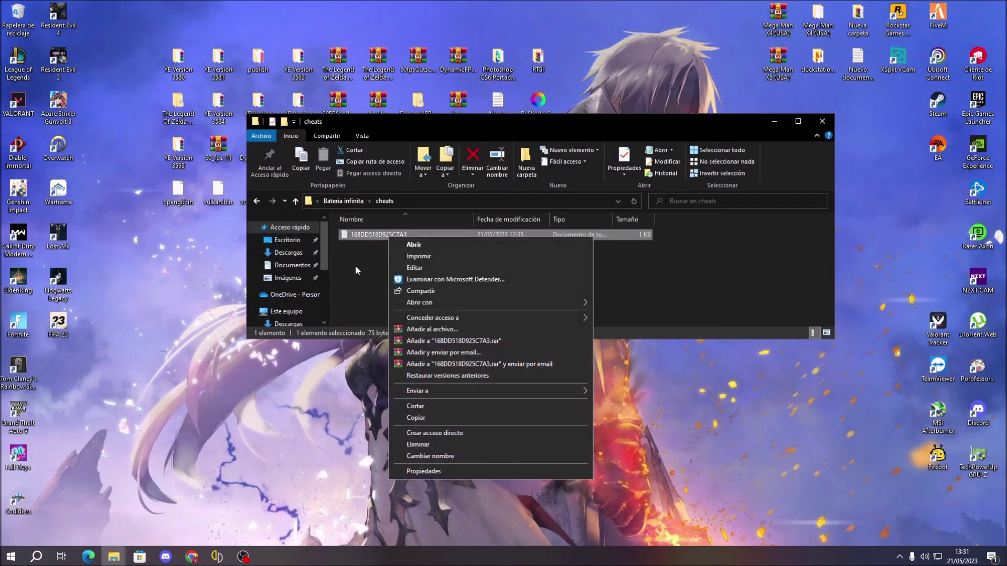
left_click(419, 458)
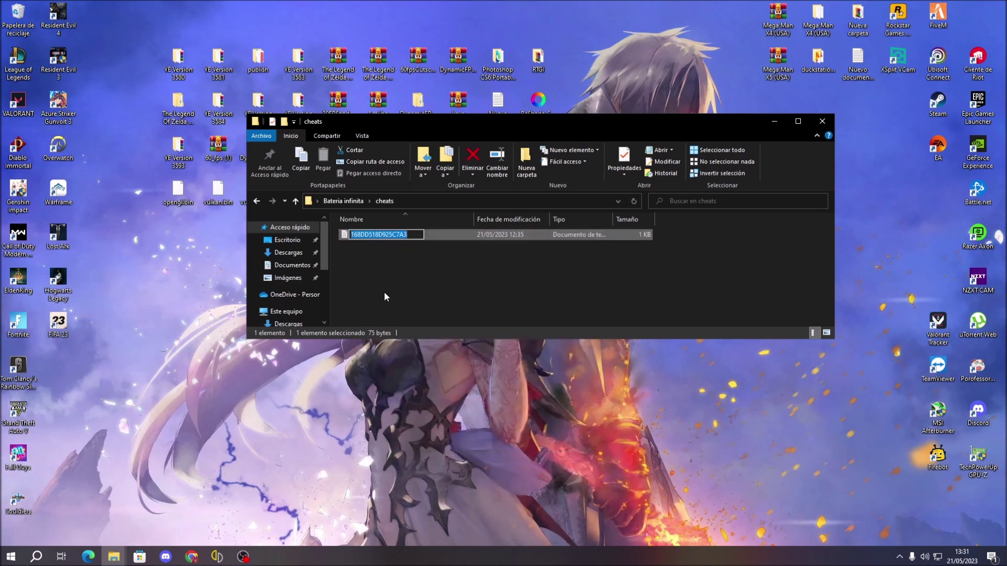
left_click(387, 252)
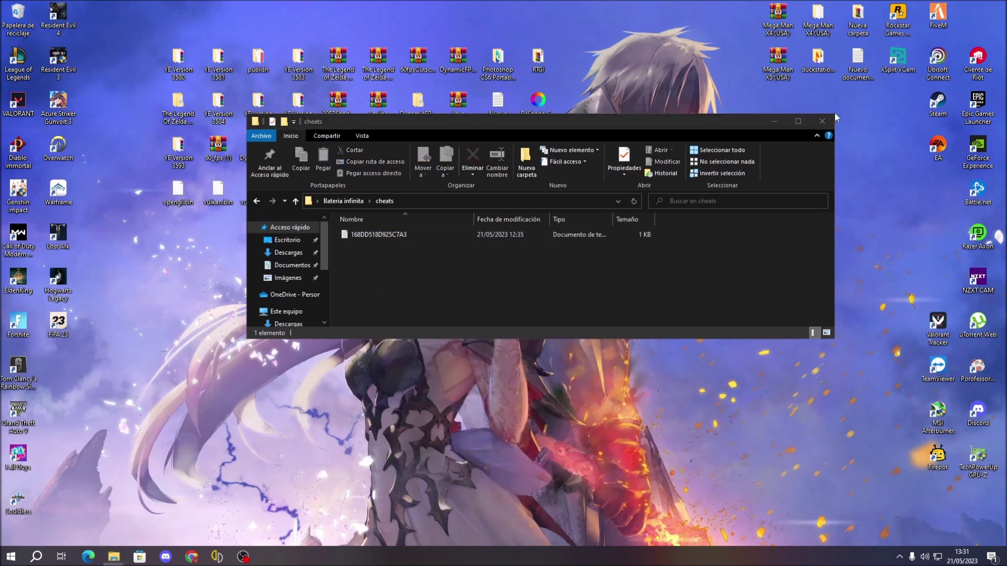
left_click(823, 120)
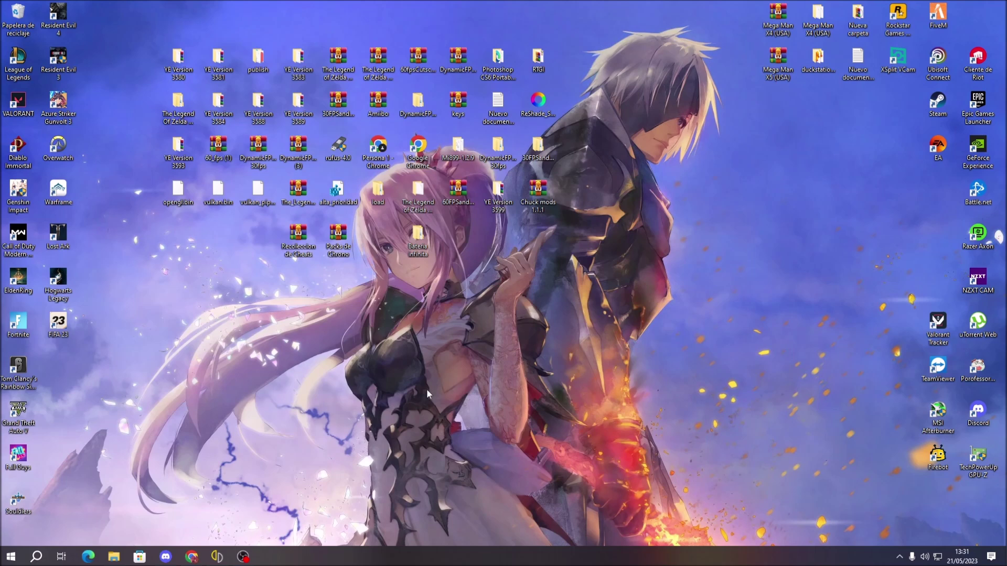
Send the Bateria infinita folder to the Recycle Bin and move the Recoleccion de Cheats and Packs de Chrono archives to their row's start.
left_click_drag(417, 239, 19, 41)
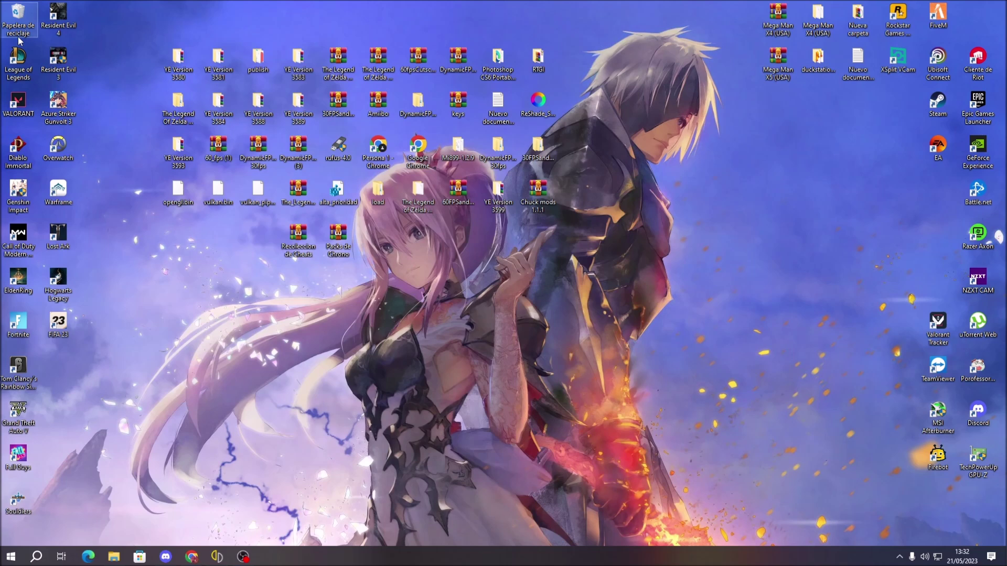
left_click_drag(429, 258, 169, 253)
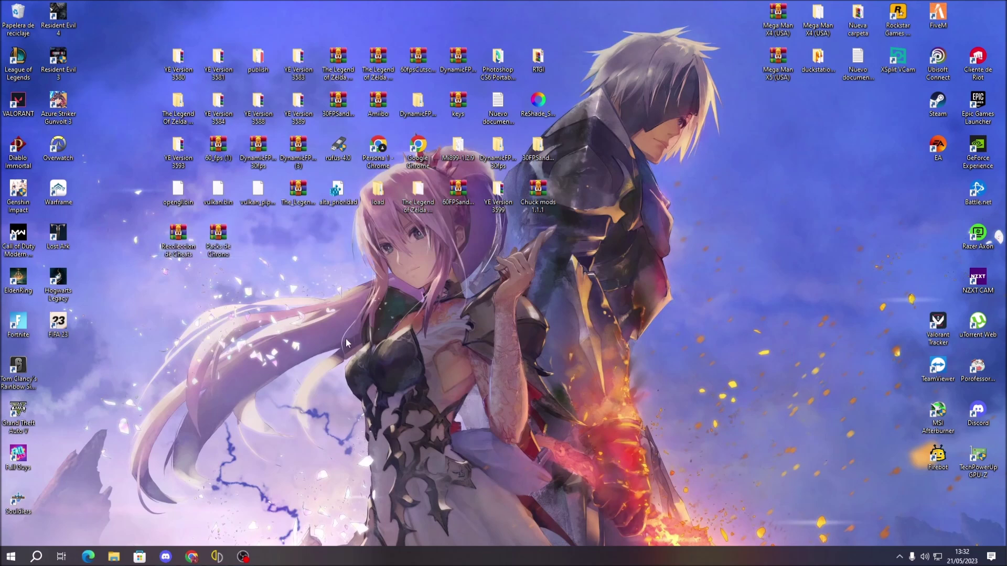